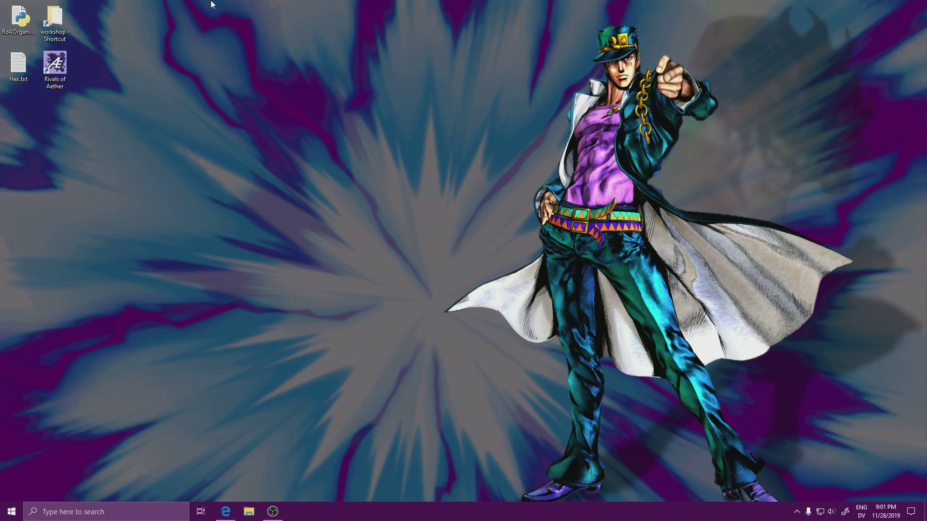
Launch RoAOrganizeHelper.py, centre its console, and open the Rivals of Aether workshop folder.
{"action": "double_click", "coordinate": [18, 17]}
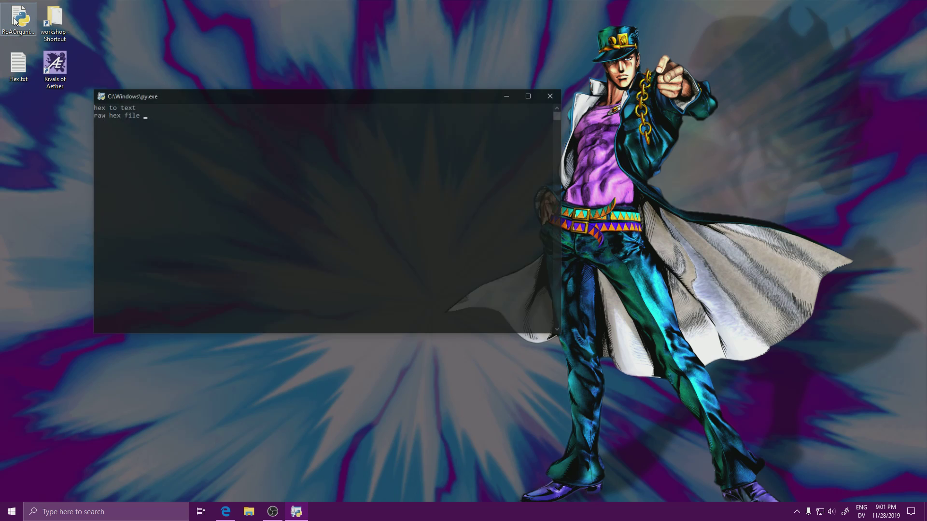
{"action": "left_click_drag", "start_coordinate": [147, 96], "coordinate": [331, 75]}
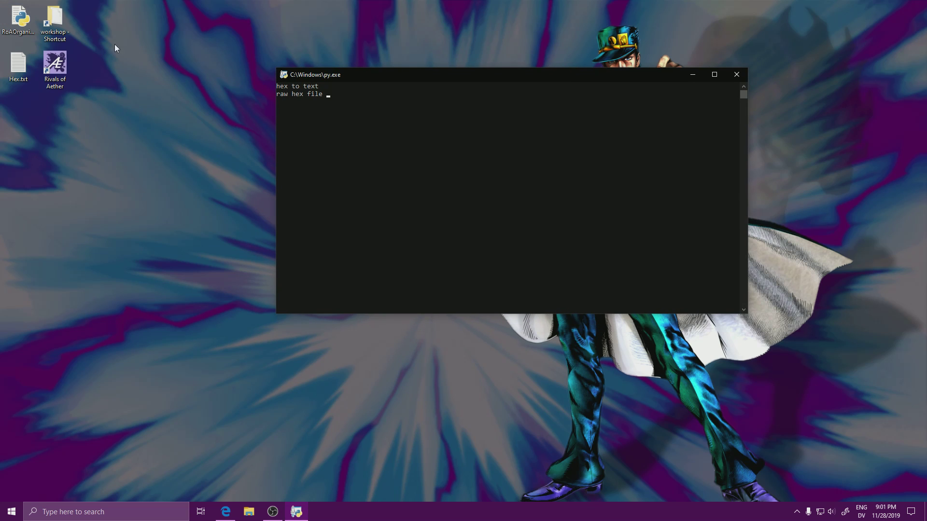
{"action": "left_click", "coordinate": [53, 19]}
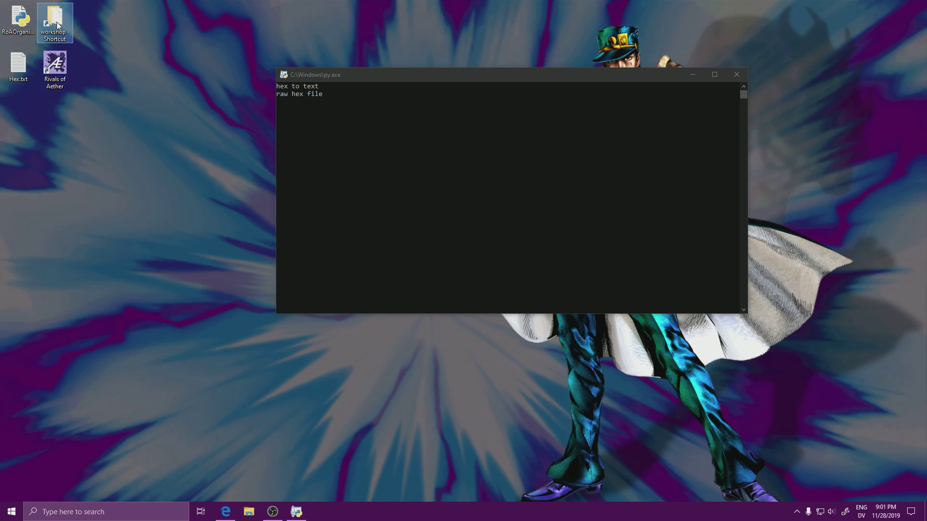
{"action": "double_click", "coordinate": [57, 22]}
{"action": "double_click", "coordinate": [221, 5]}
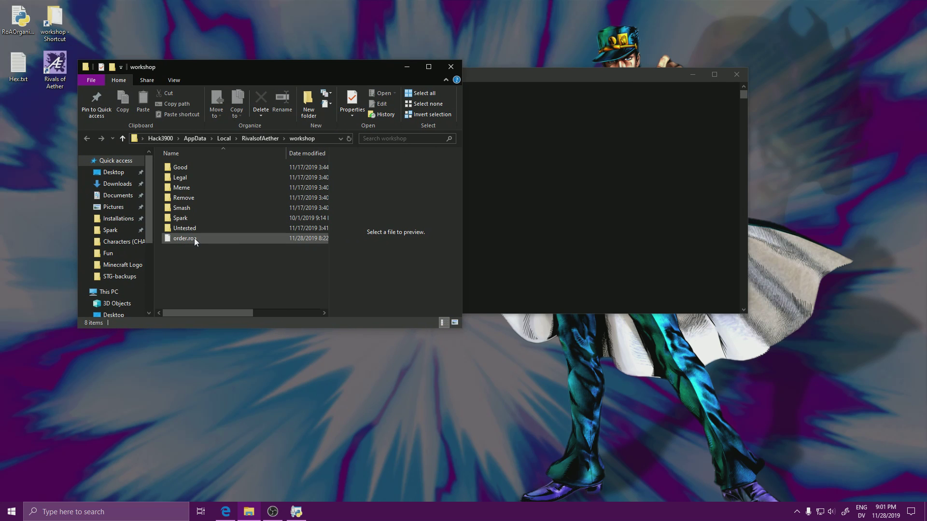
Open order.roa in HxD Hex Editor without making it the default app.
{"action": "double_click", "coordinate": [194, 239]}
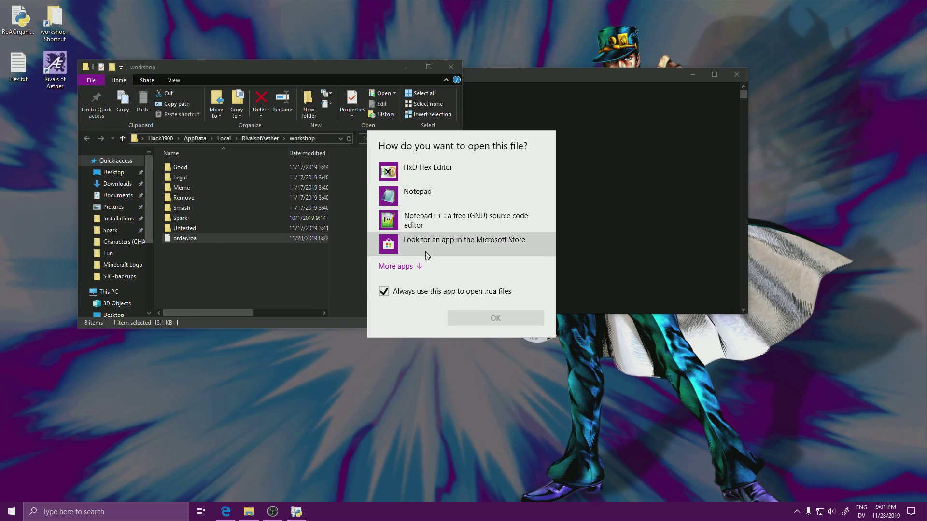
{"action": "left_click", "coordinate": [385, 292]}
{"action": "left_click", "coordinate": [444, 169]}
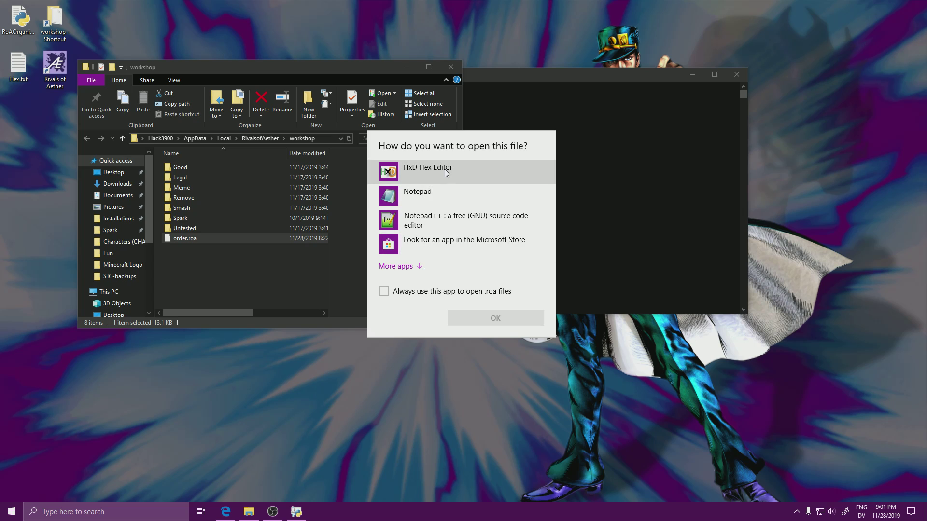
{"action": "left_click", "coordinate": [487, 318]}
Select all of order.roa's hex data and copy it.
{"action": "key", "text": "ctrl+a"}
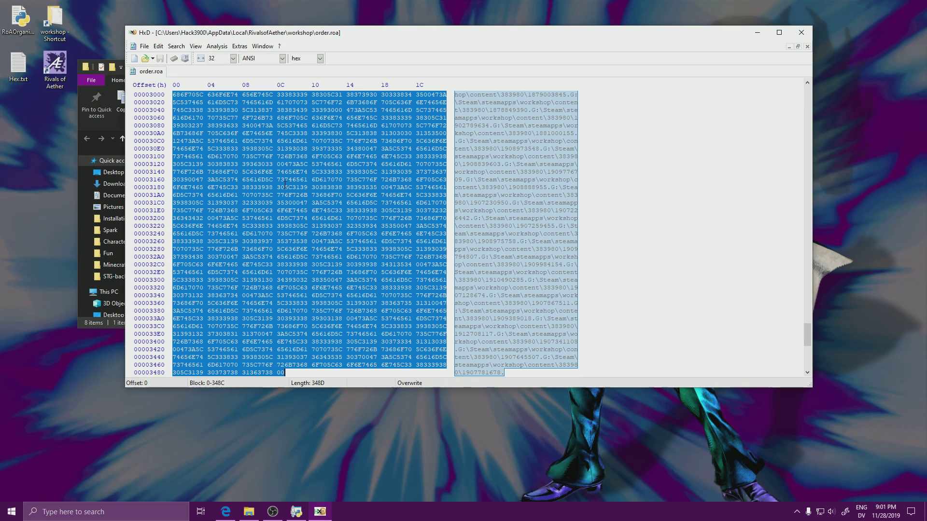
{"action": "right_click", "coordinate": [273, 118]}
{"action": "left_click", "coordinate": [290, 151]}
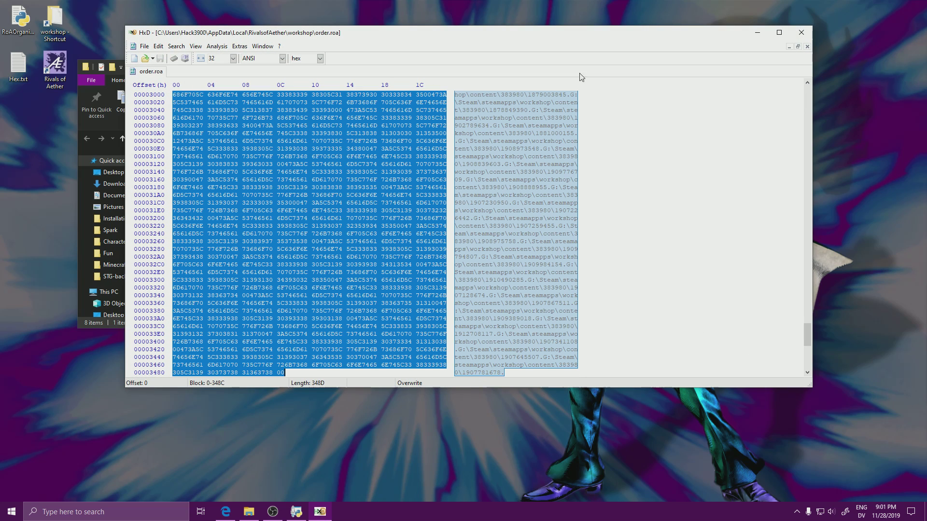
Paste the copied hex into Hex.txt in Notepad, save it, and close Notepad.
{"action": "left_click", "coordinate": [757, 33]}
{"action": "double_click", "coordinate": [18, 65]}
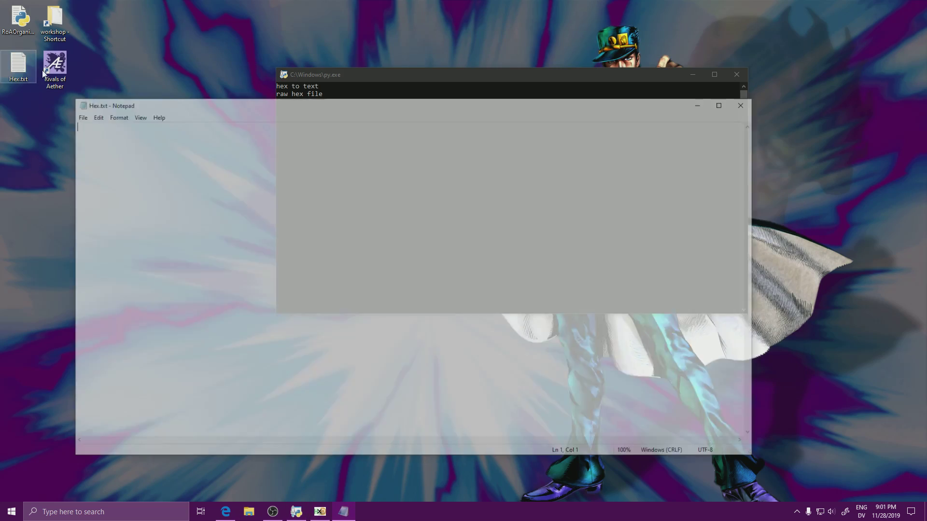
{"action": "right_click", "coordinate": [132, 147]}
{"action": "left_click", "coordinate": [163, 189]}
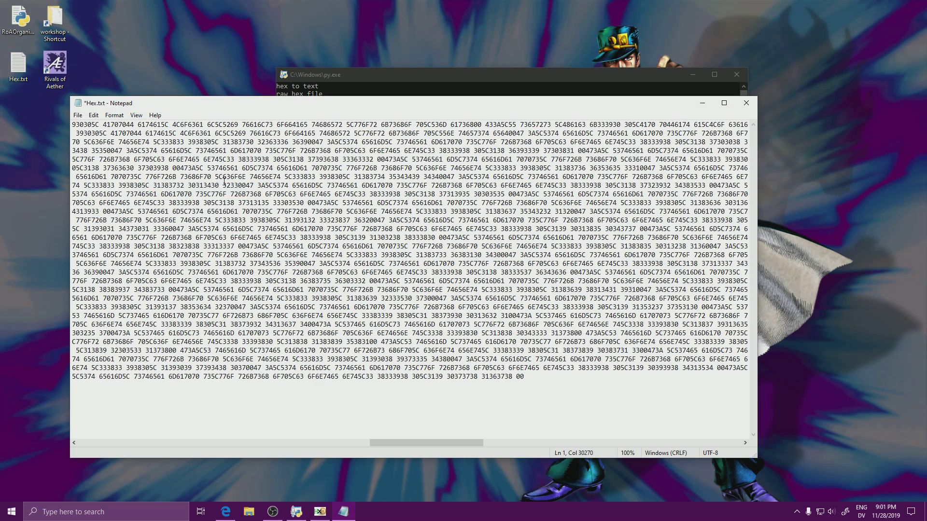
{"action": "key", "text": "ctrl+s"}
{"action": "left_click", "coordinate": [746, 103]}
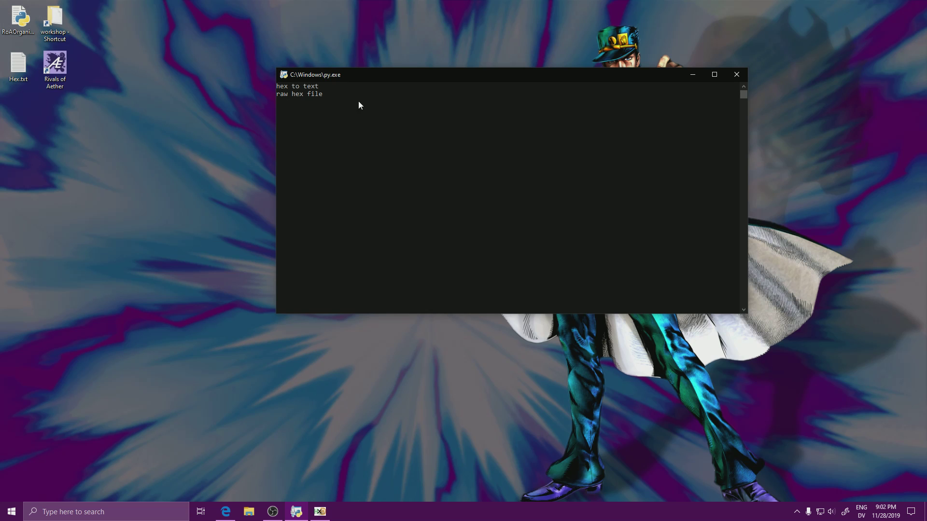
Copy Hex.txt's path and submit it at the helper console's raw hex file prompt.
{"action": "left_click", "coordinate": [19, 65]}
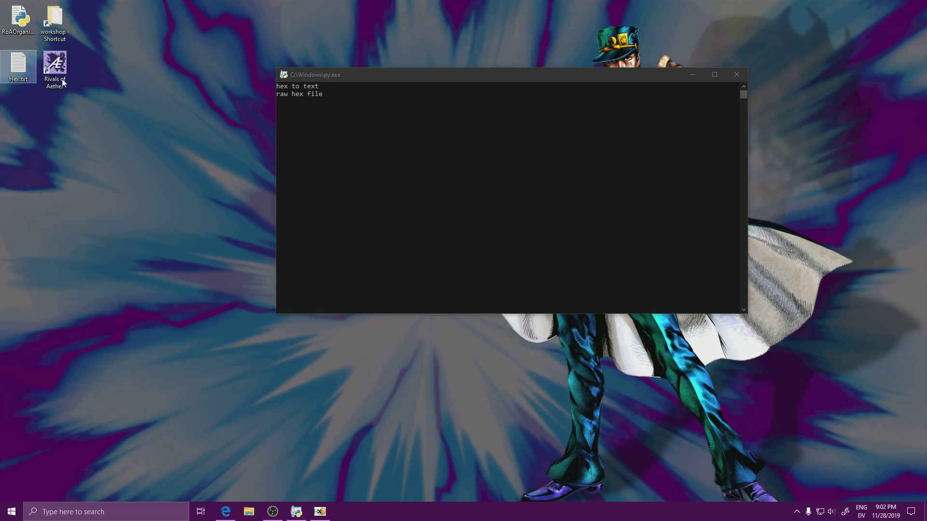
{"action": "right_click", "coordinate": [28, 68]}
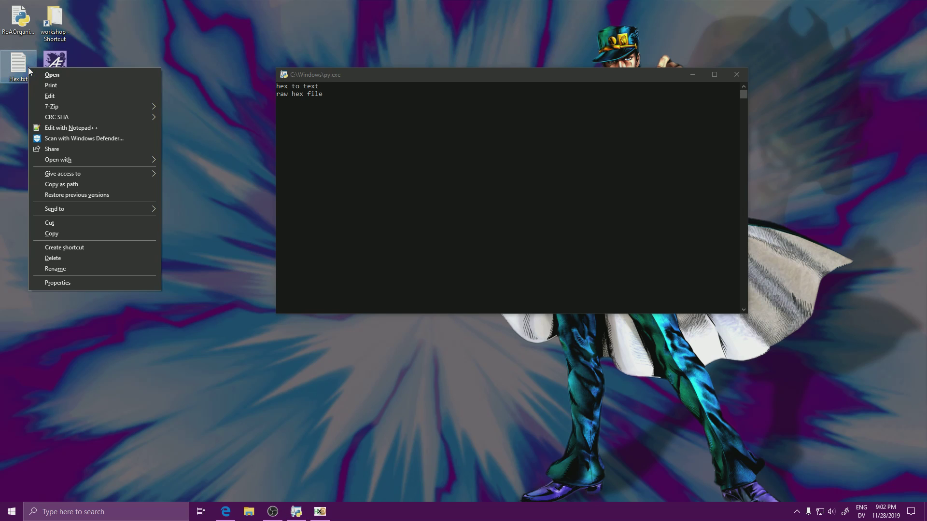
{"action": "left_click", "coordinate": [72, 183]}
{"action": "left_click", "coordinate": [355, 82]}
{"action": "key", "text": "ctrl+v"}
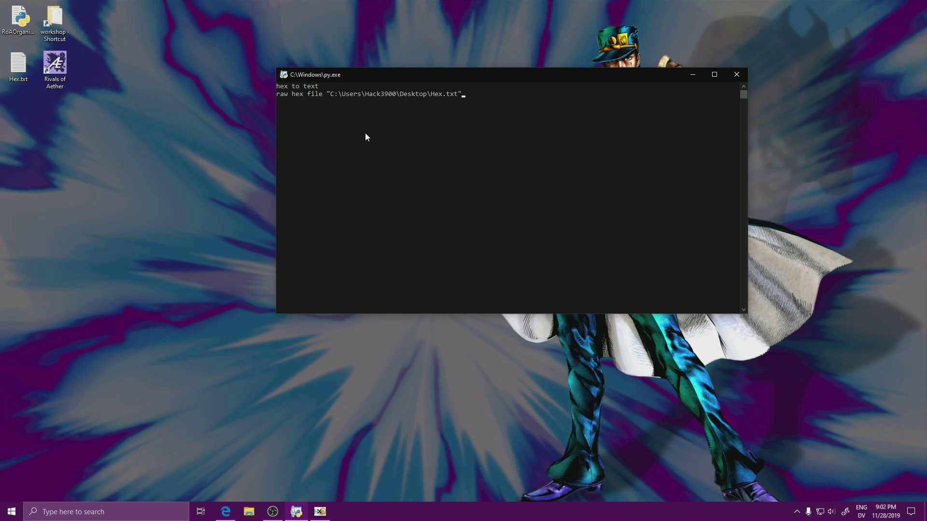
{"action": "key", "text": "Return"}
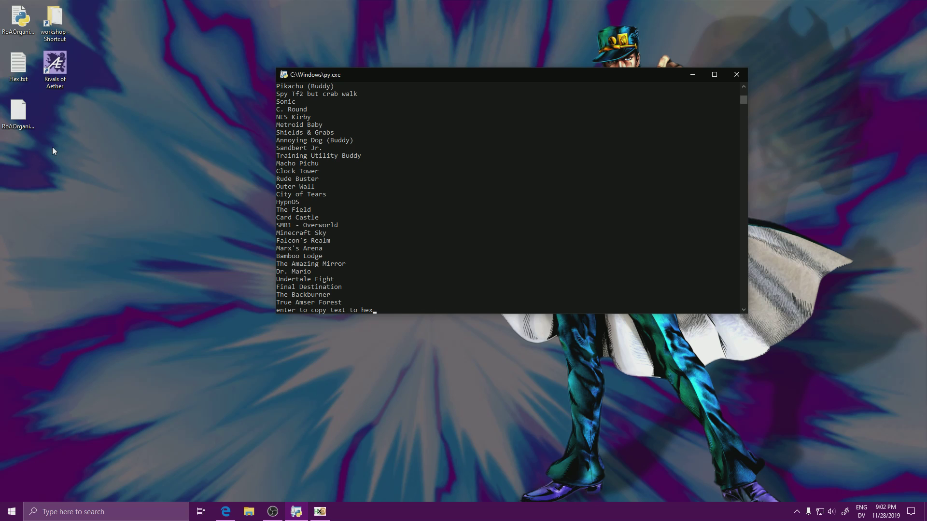
Open RoAOrganizer.RoAText in Notepad++.
{"action": "left_click", "coordinate": [30, 119]}
{"action": "right_click", "coordinate": [29, 117]}
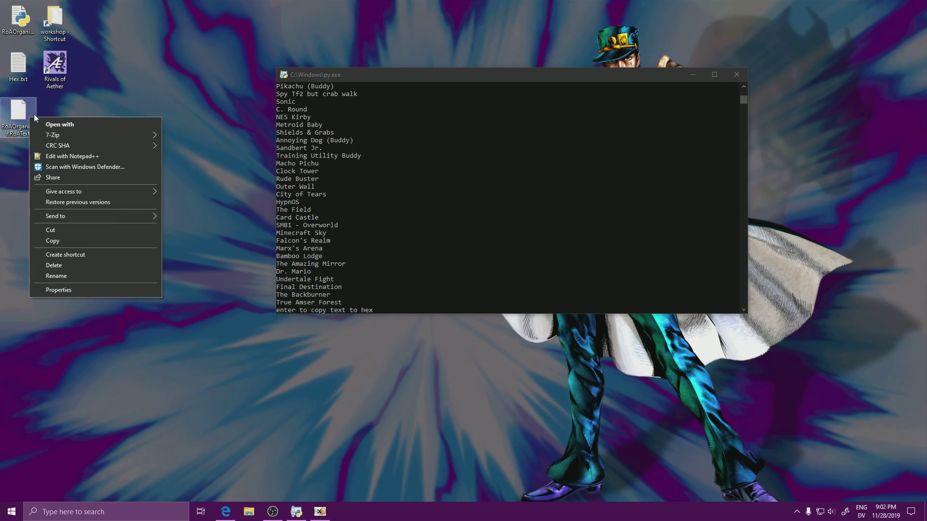
{"action": "left_click", "coordinate": [92, 155]}
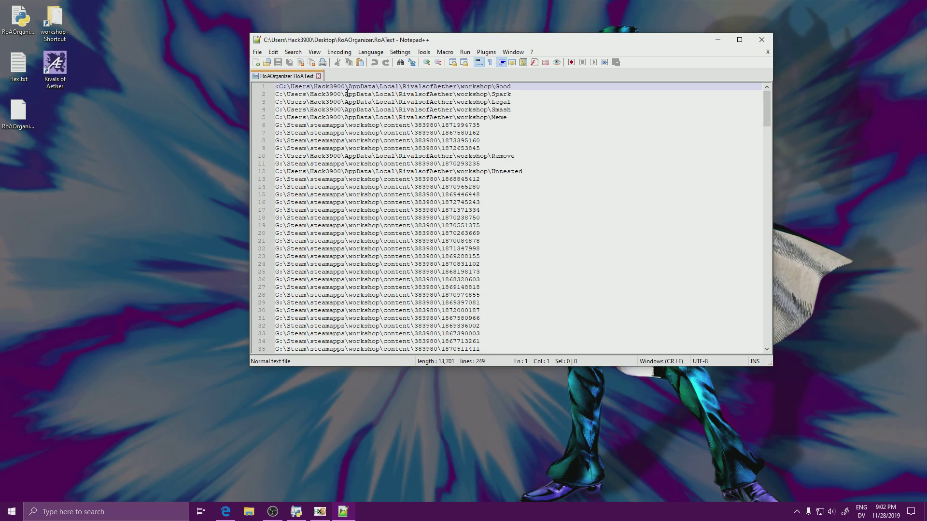
Select and copy all 249 lines of workshop folder paths.
{"action": "left_click", "coordinate": [347, 93]}
{"action": "key", "text": "ctrl+a"}
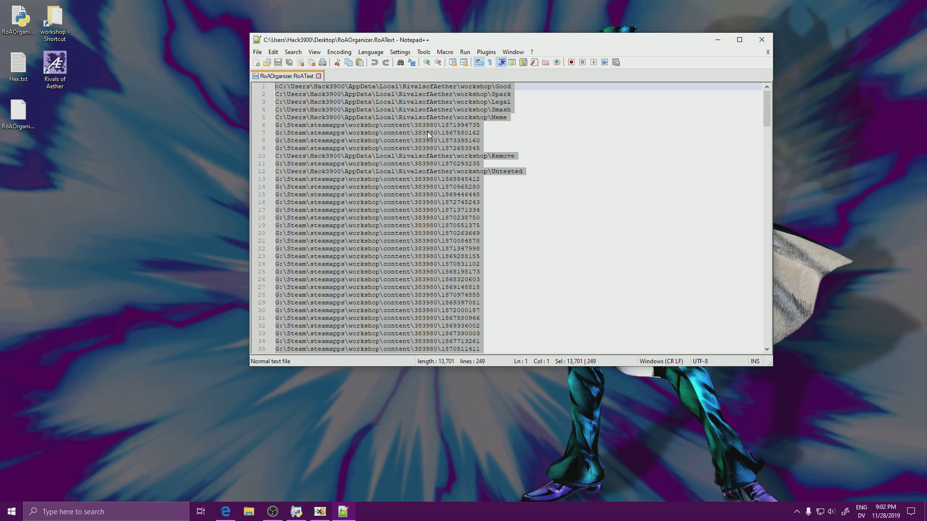
{"action": "right_click", "coordinate": [442, 133]}
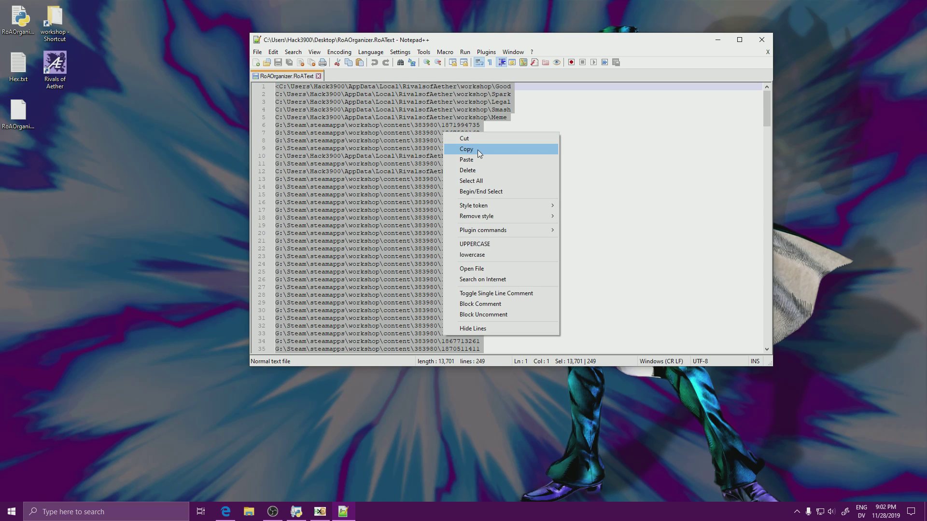
{"action": "left_click", "coordinate": [477, 149]}
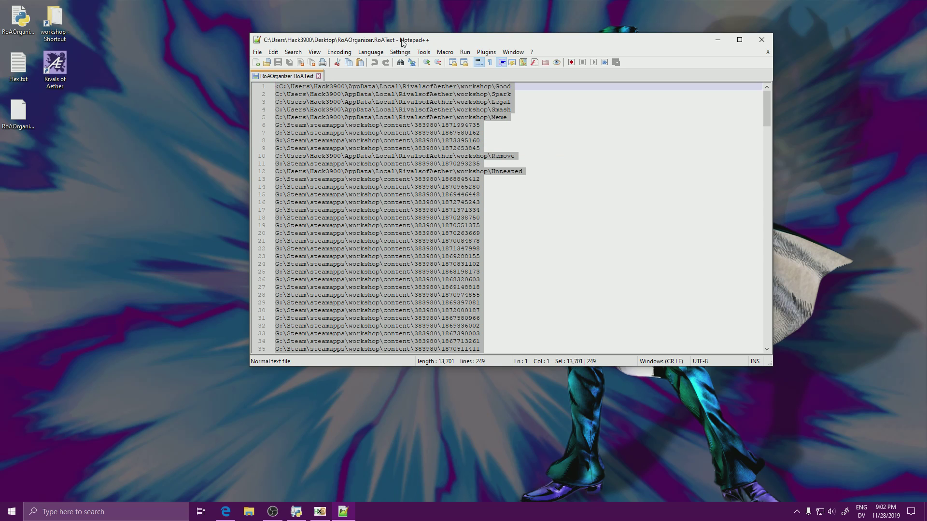
Paste the workshop path list into column A of the sheet and touch up cell A1.
{"action": "left_click", "coordinate": [226, 512]}
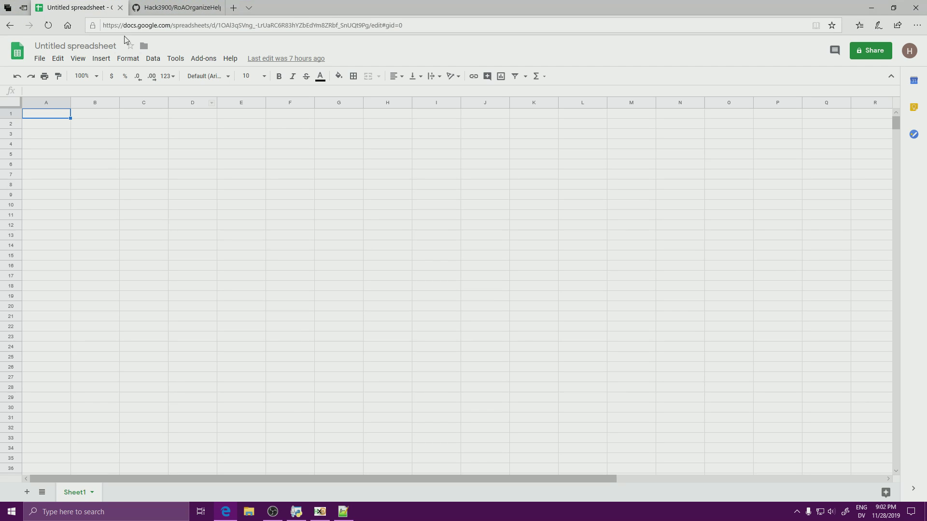
{"action": "left_click", "coordinate": [44, 103]}
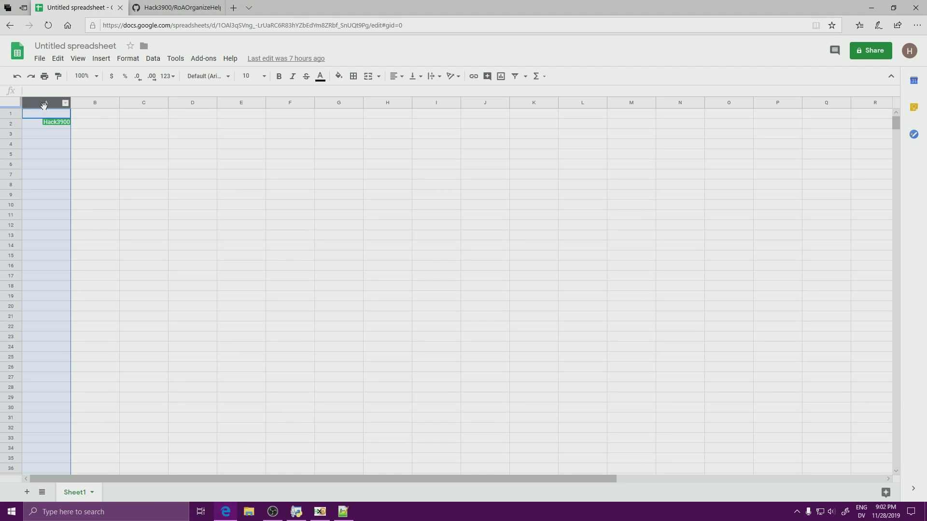
{"action": "right_click", "coordinate": [43, 105]}
{"action": "left_click", "coordinate": [68, 147]}
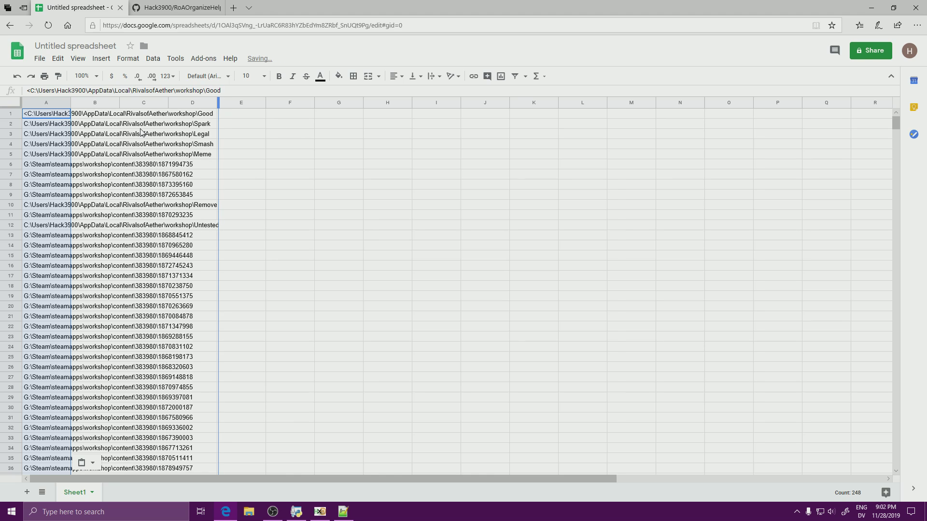
{"action": "left_click", "coordinate": [27, 117]}
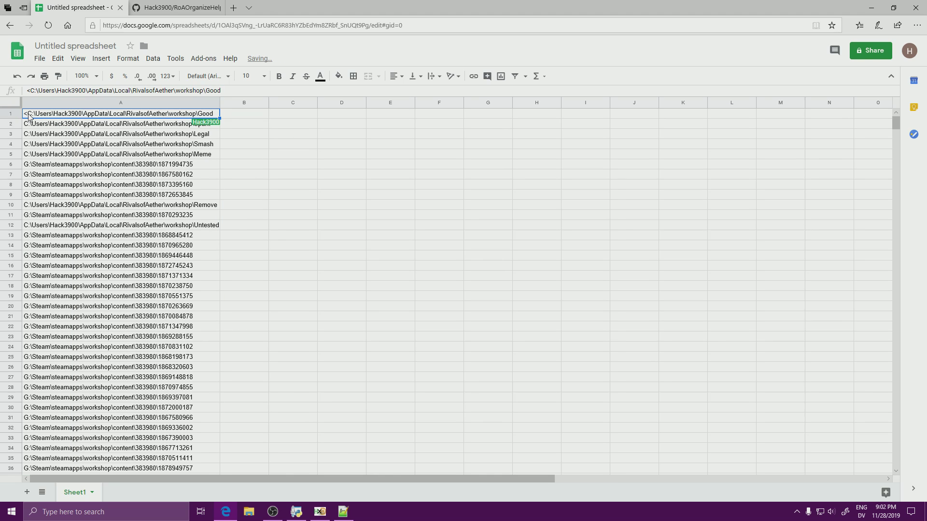
{"action": "double_click", "coordinate": [28, 114]}
{"action": "left_click", "coordinate": [25, 114]}
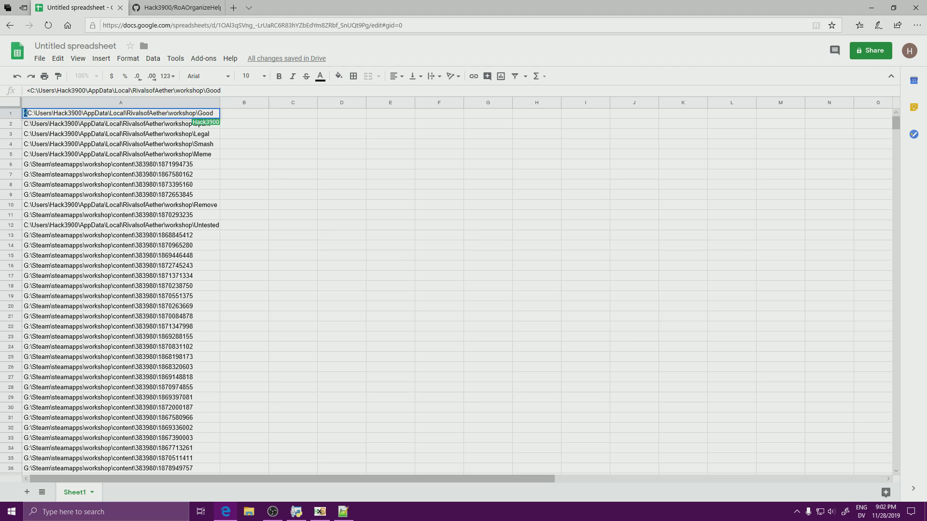
{"action": "left_click", "coordinate": [40, 138]}
Select the paths in A186 through A230.
{"action": "scroll", "coordinate": [55, 145], "scroll_direction": "down", "scroll_amount": 20}
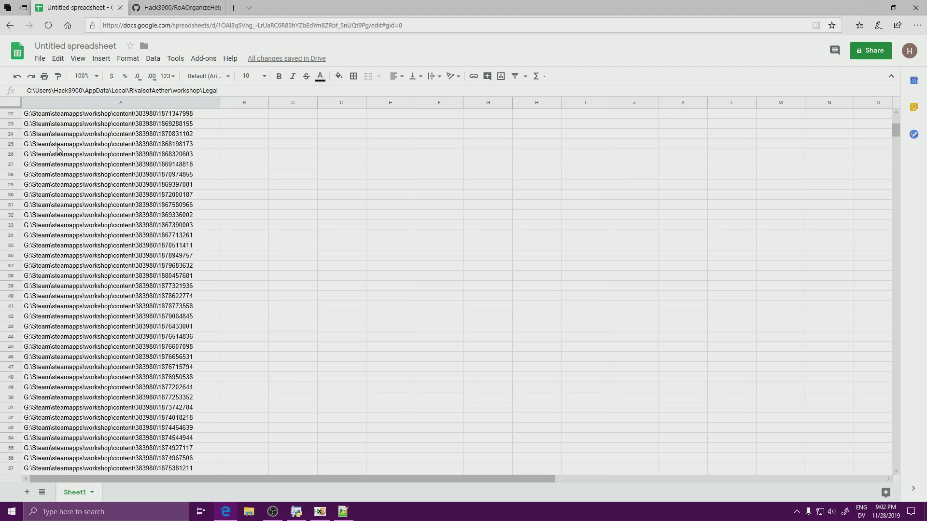
{"action": "scroll", "coordinate": [59, 198], "scroll_direction": "down", "scroll_amount": 10}
{"action": "left_click", "coordinate": [25, 198]}
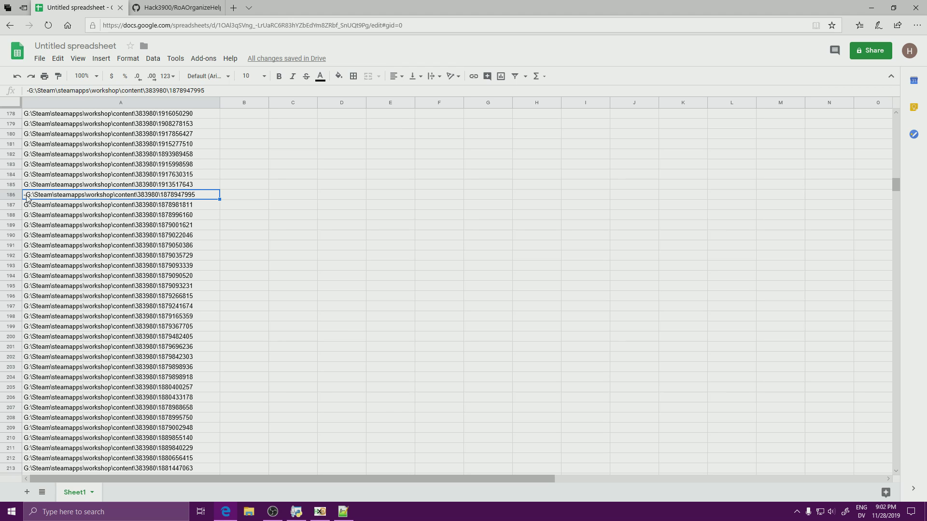
{"action": "scroll", "coordinate": [49, 207], "scroll_direction": "up", "scroll_amount": 1}
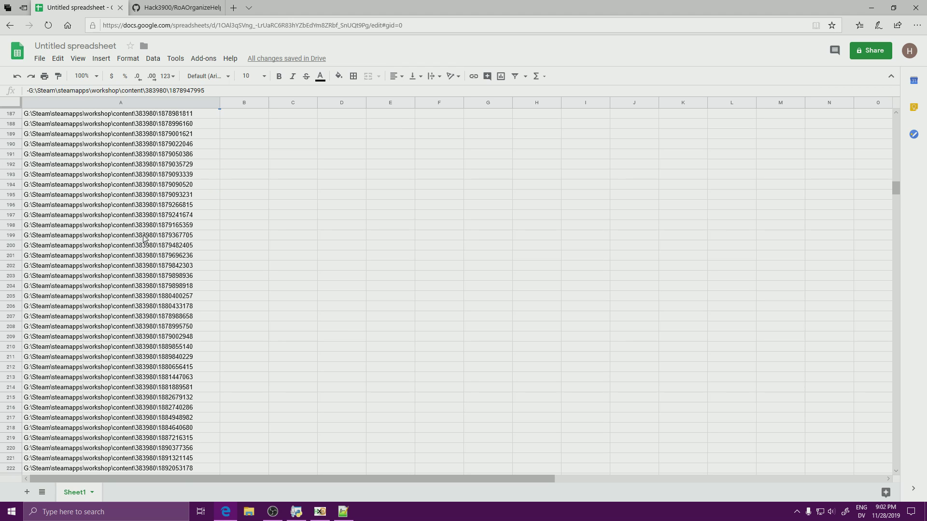
{"action": "scroll", "coordinate": [63, 214], "scroll_direction": "down", "scroll_amount": 10}
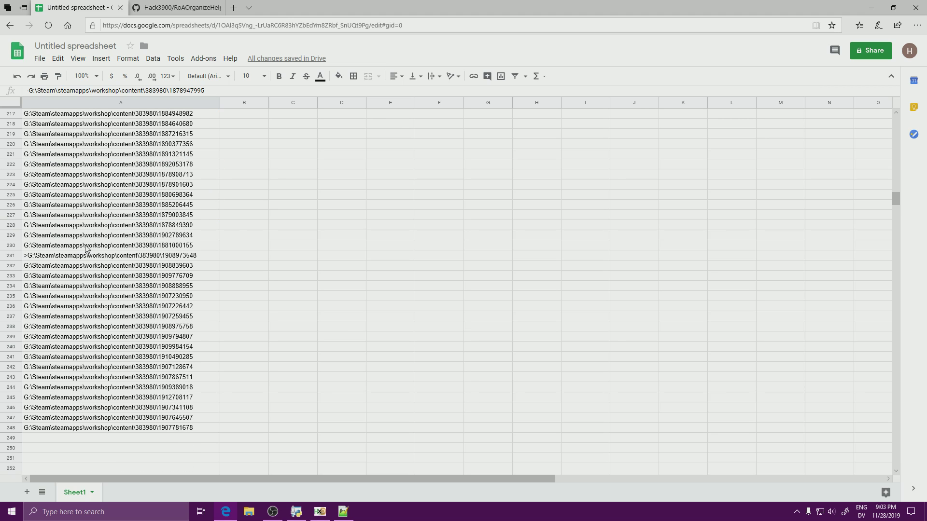
{"action": "left_click", "coordinate": [86, 246], "text": "shift"}
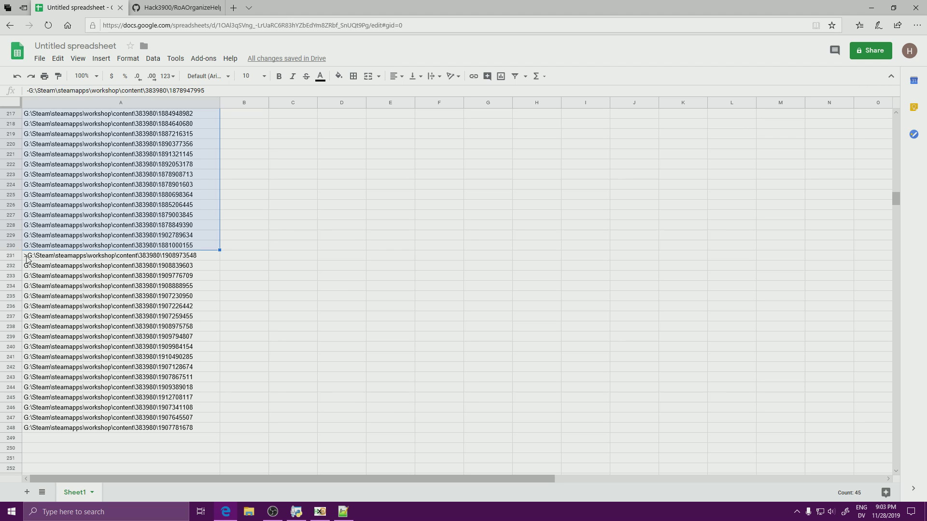
{"action": "scroll", "coordinate": [91, 218], "scroll_direction": "up", "scroll_amount": 13}
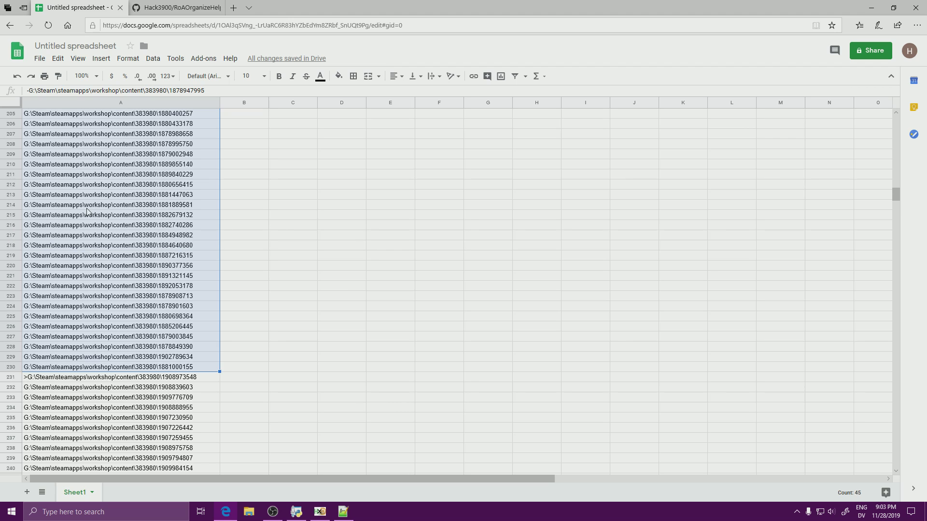
Move the paths in A186:A230 into column B starting at B186.
{"action": "left_click_drag", "start_coordinate": [193, 319], "coordinate": [206, 403]}
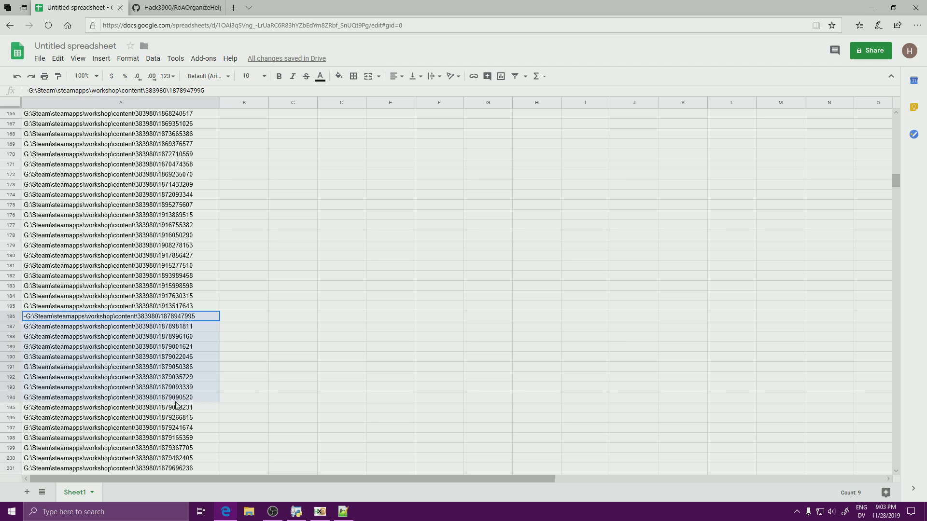
{"action": "left_click", "coordinate": [159, 317]}
{"action": "scroll", "coordinate": [145, 333], "scroll_direction": "down", "scroll_amount": 12}
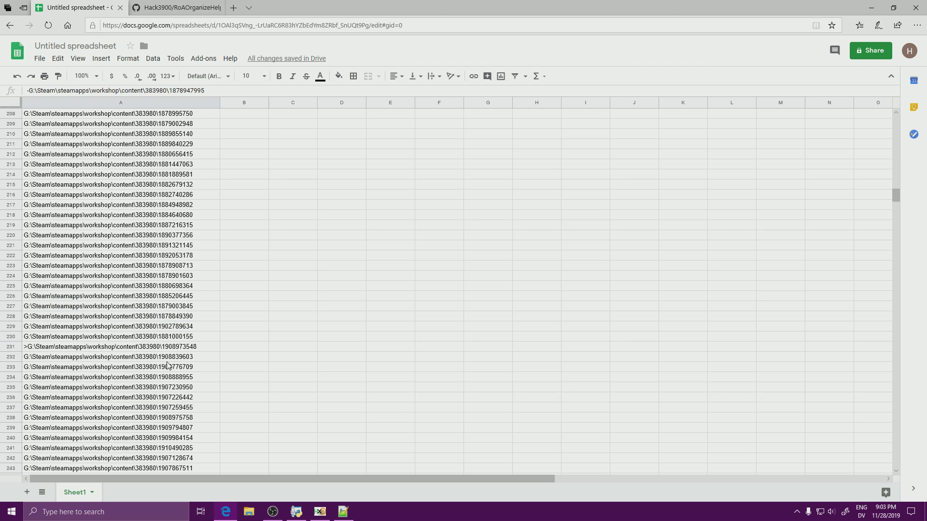
{"action": "left_click", "coordinate": [78, 277], "text": "shift"}
{"action": "key", "text": "ctrl+c"}
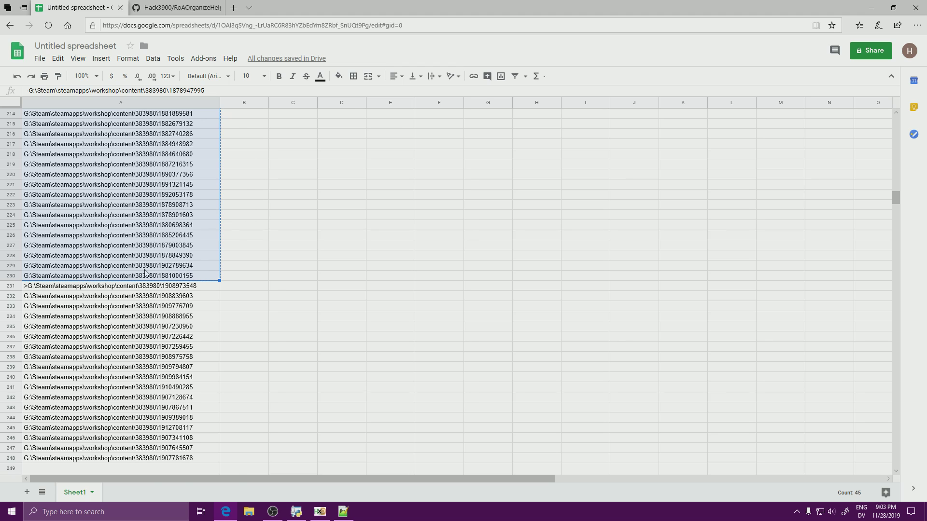
{"action": "right_click", "coordinate": [134, 271]}
{"action": "left_click", "coordinate": [169, 155]}
{"action": "left_click", "coordinate": [236, 271]}
{"action": "scroll", "coordinate": [244, 258], "scroll_direction": "up", "scroll_amount": 7}
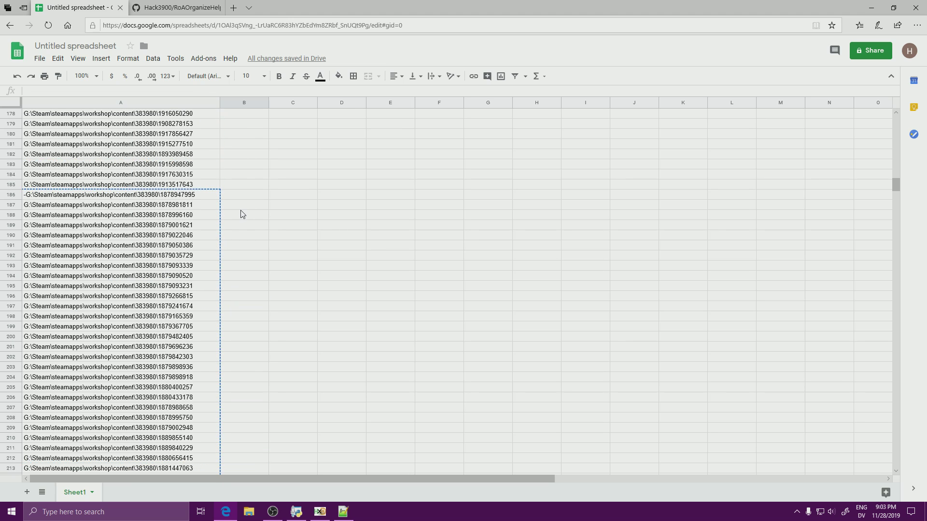
{"action": "left_click", "coordinate": [241, 201], "text": "shift"}
{"action": "right_click", "coordinate": [244, 227]}
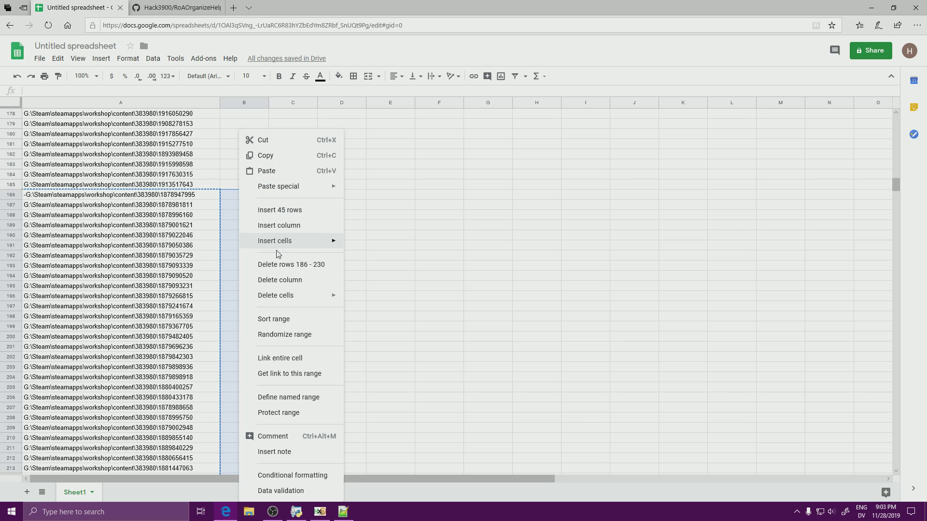
{"action": "left_click", "coordinate": [260, 170]}
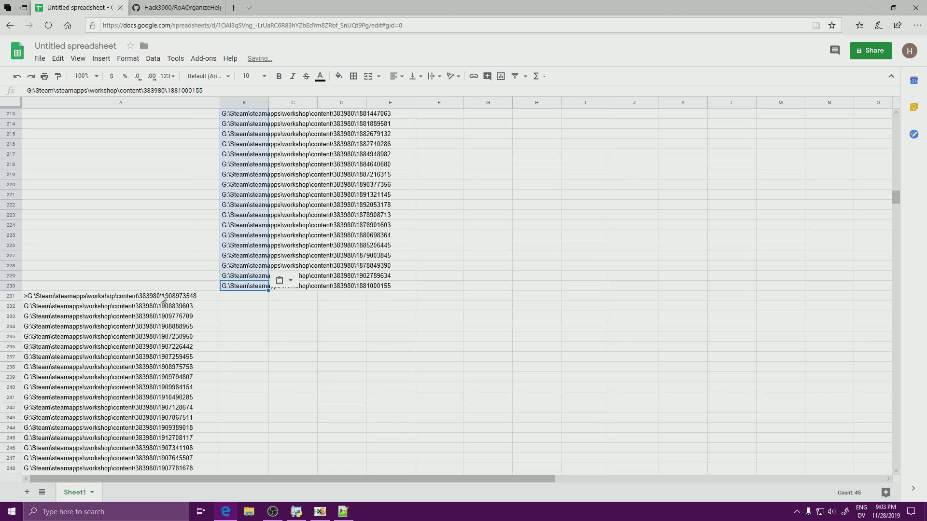
Move rows 231–248 of column A into column C from C231, and widen column B.
{"action": "left_click", "coordinate": [140, 265]}
{"action": "scroll", "coordinate": [139, 289], "scroll_direction": "down", "scroll_amount": 5}
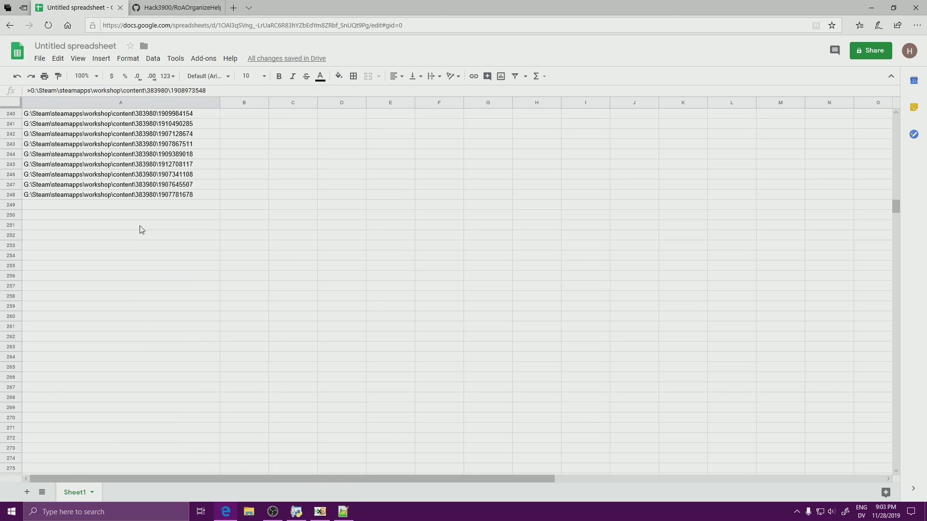
{"action": "left_click", "coordinate": [151, 195], "text": "shift"}
{"action": "key", "text": "ctrl+c"}
{"action": "scroll", "coordinate": [270, 190], "scroll_direction": "up", "scroll_amount": 5}
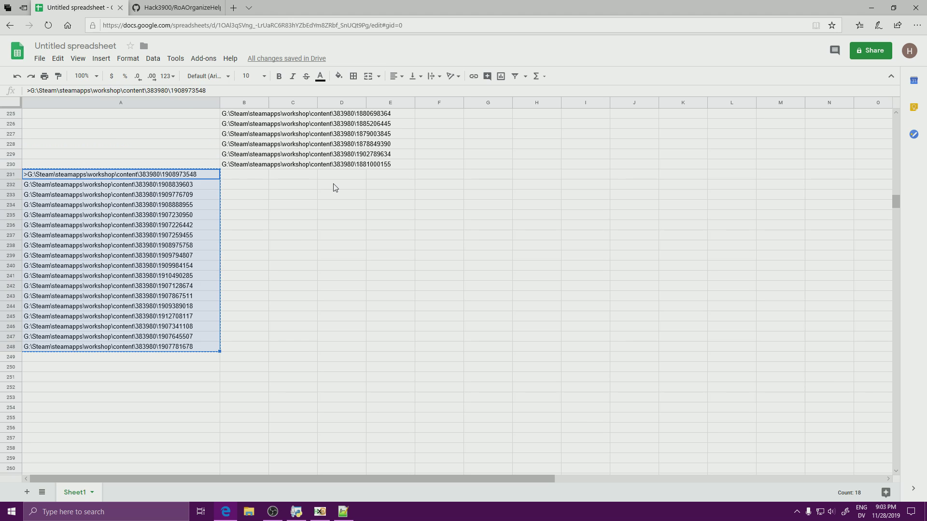
{"action": "key", "text": "Right"}
{"action": "key", "text": "Right"}
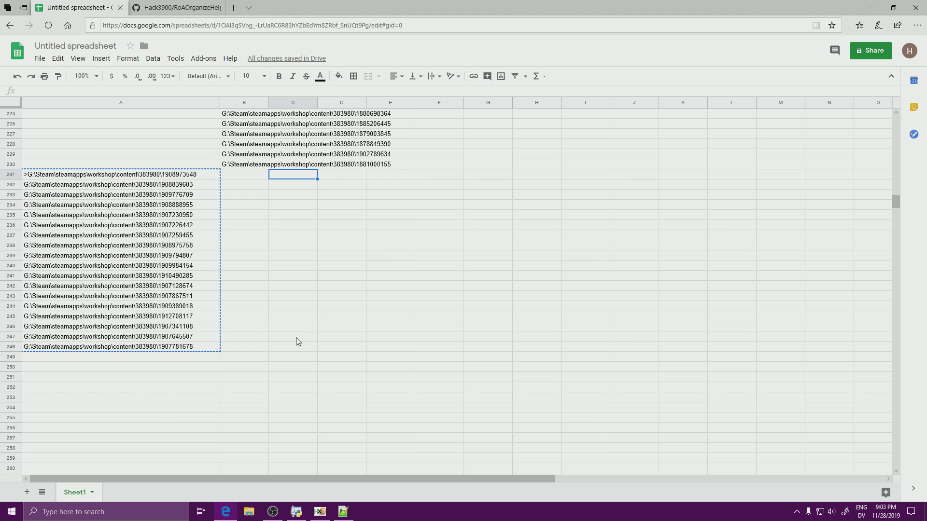
{"action": "left_click", "coordinate": [294, 348], "text": "shift"}
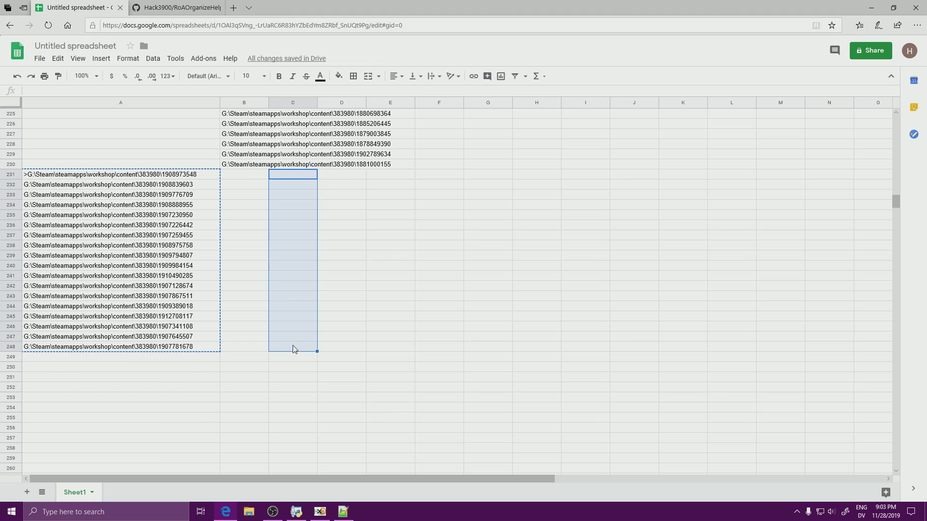
{"action": "key", "text": "ctrl+v"}
{"action": "scroll", "coordinate": [295, 337], "scroll_direction": "up", "scroll_amount": 13}
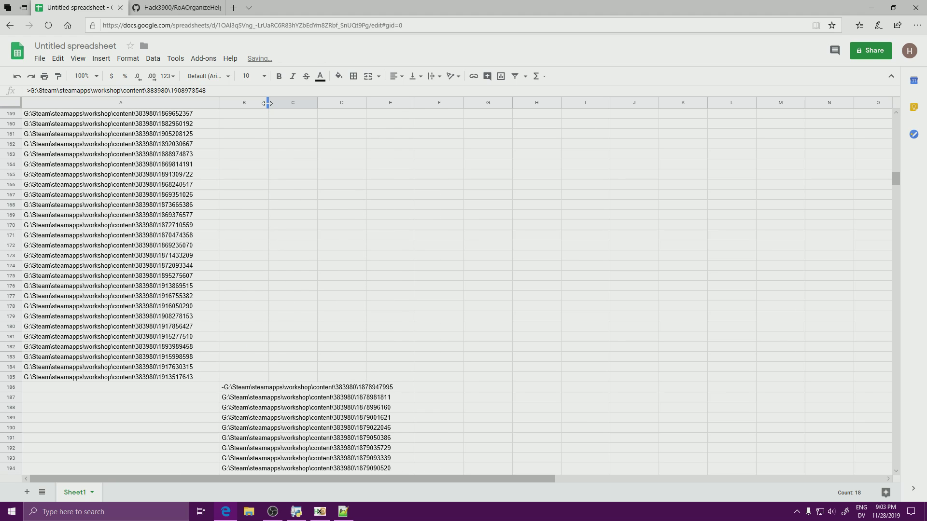
{"action": "left_click_drag", "start_coordinate": [267, 103], "coordinate": [399, 141]}
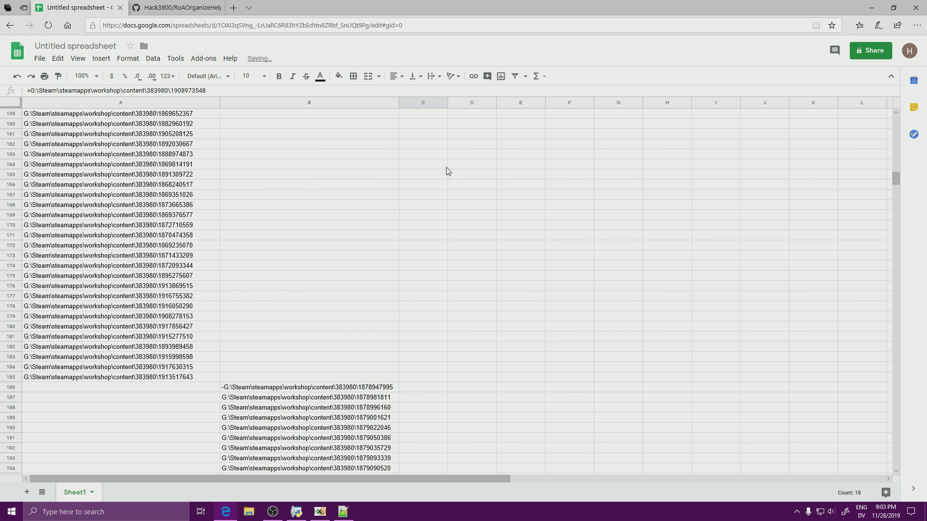
{"action": "scroll", "coordinate": [449, 183], "scroll_direction": "down", "scroll_amount": 12}
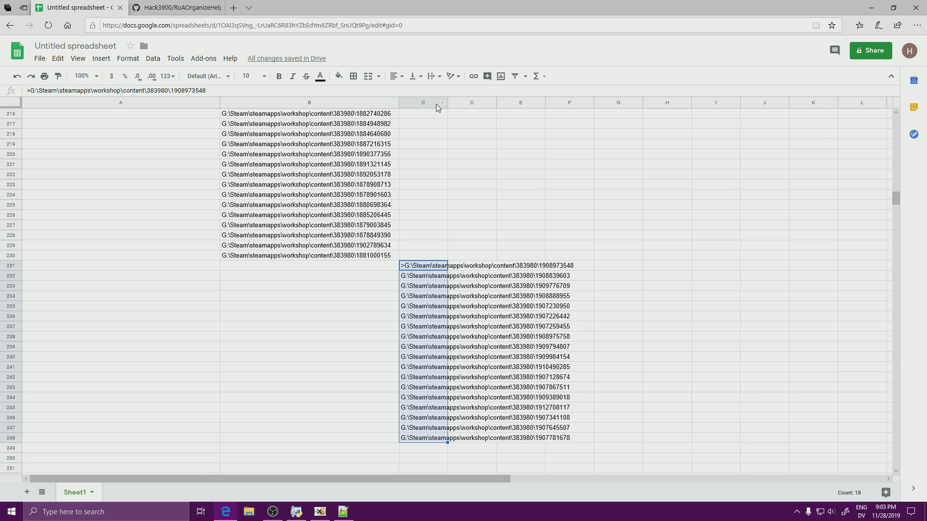
Widen column C, then copy the printed mod name list from the helper console.
{"action": "left_click_drag", "start_coordinate": [447, 102], "coordinate": [584, 120]}
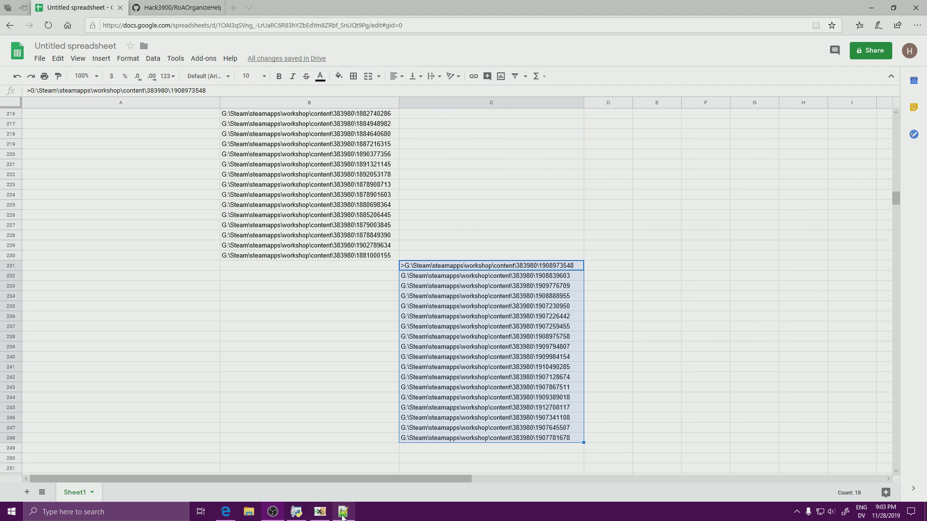
{"action": "left_click", "coordinate": [296, 512]}
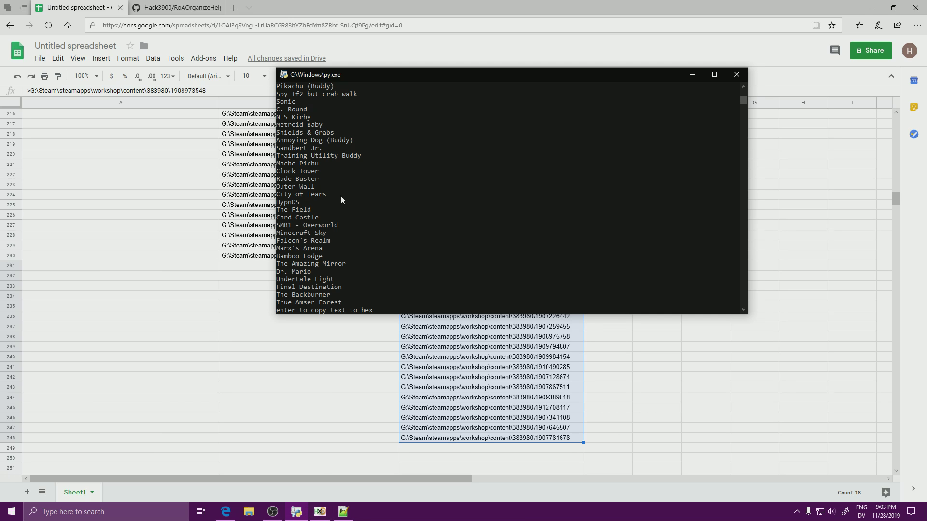
{"action": "left_click", "coordinate": [320, 111]}
{"action": "scroll", "coordinate": [384, 255], "scroll_direction": "down", "scroll_amount": 4}
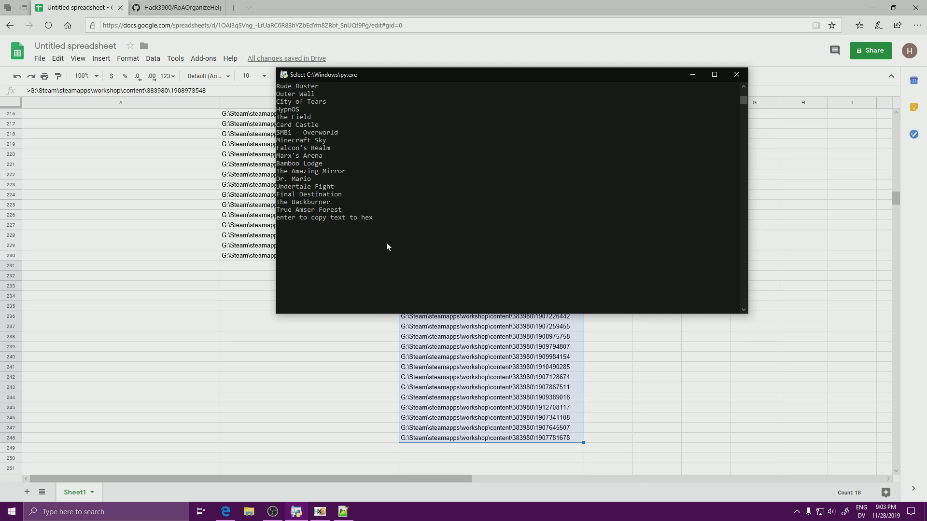
{"action": "left_click_drag", "start_coordinate": [355, 213], "coordinate": [366, 251]}
{"action": "right_click", "coordinate": [296, 181]}
{"action": "right_click", "coordinate": [354, 248]}
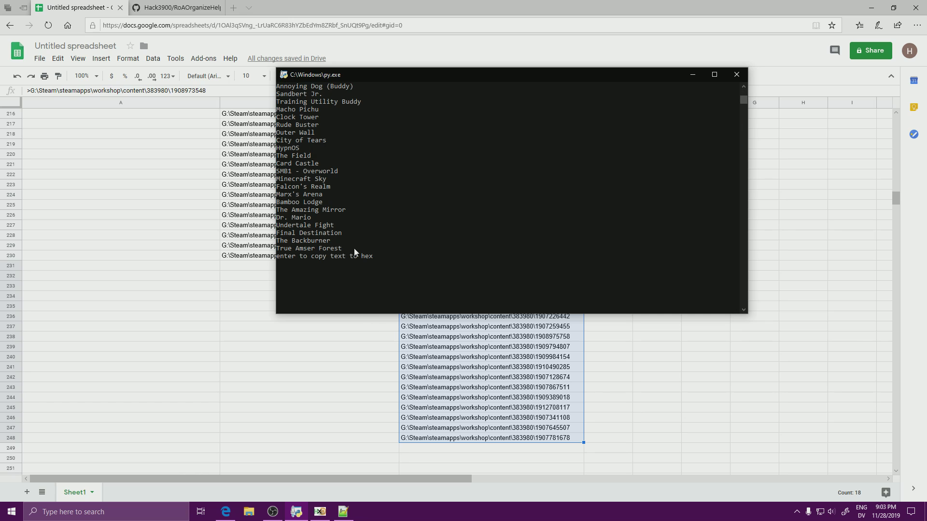
Paste the mod name list into column D.
{"action": "left_click", "coordinate": [225, 156]}
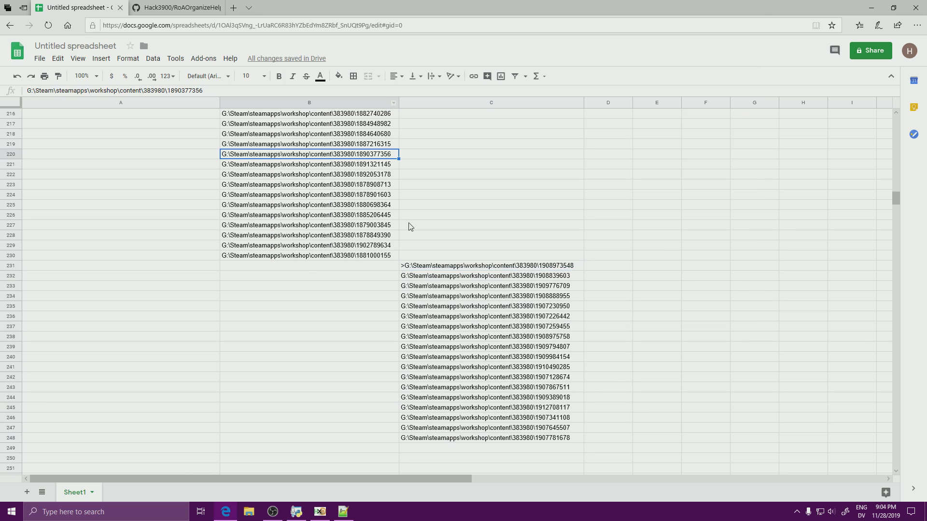
{"action": "scroll", "coordinate": [640, 139], "scroll_direction": "up", "scroll_amount": 3}
{"action": "left_click", "coordinate": [606, 103]}
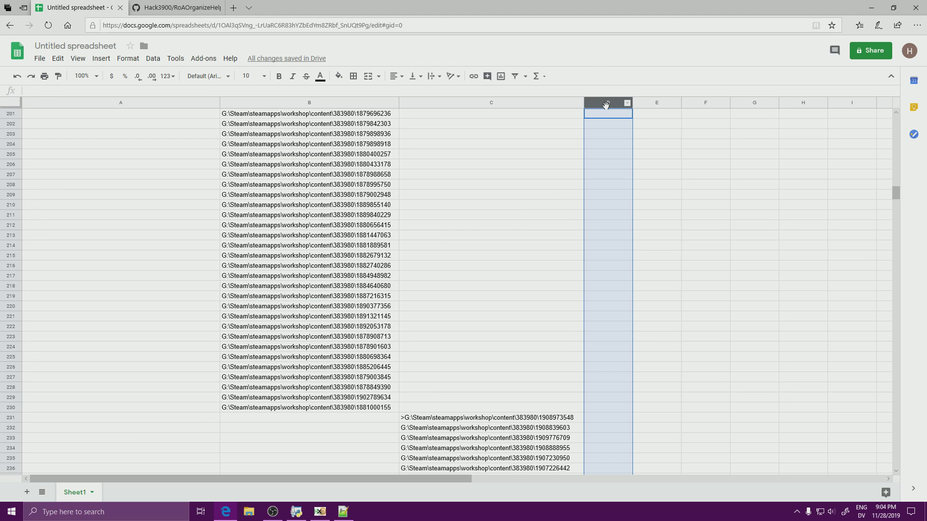
{"action": "key", "text": "ctrl+v"}
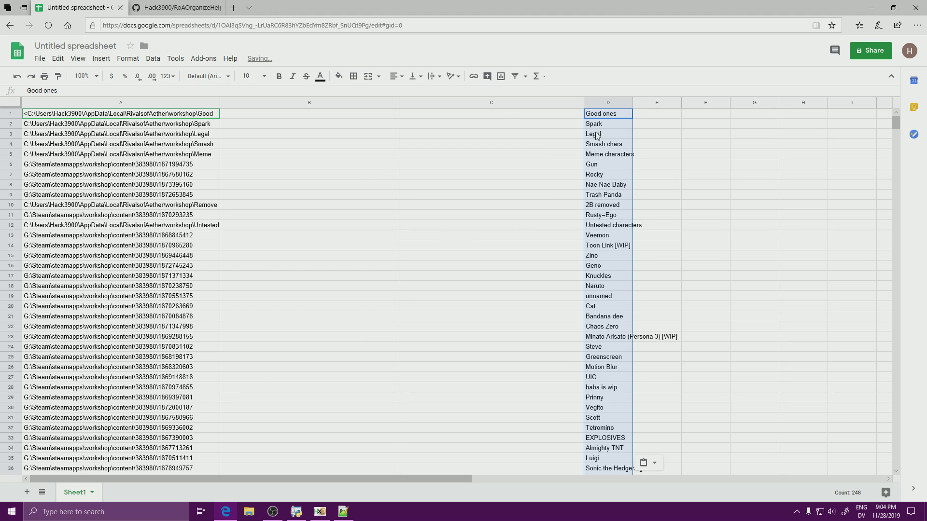
Select the names from Pomme in D185 up to D1.
{"action": "scroll", "coordinate": [598, 116], "scroll_direction": "down", "scroll_amount": 20}
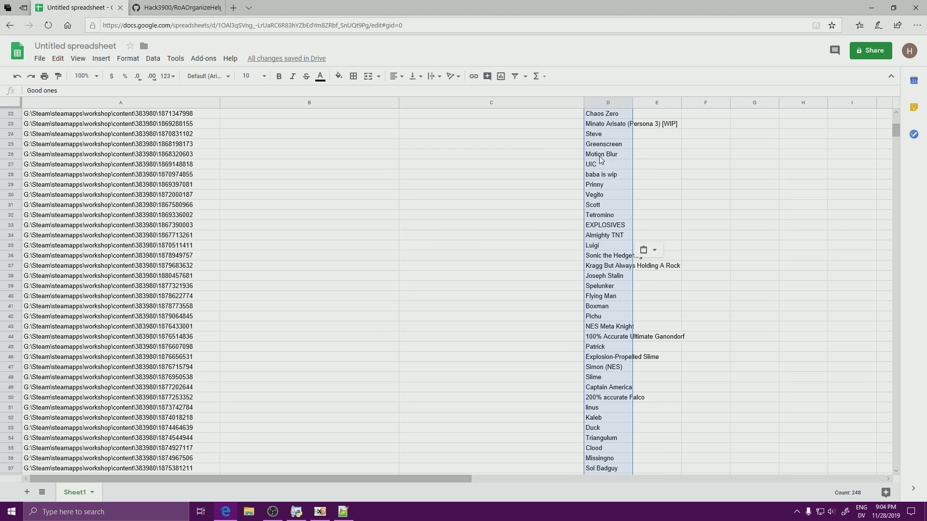
{"action": "scroll", "coordinate": [597, 177], "scroll_direction": "up", "scroll_amount": 20}
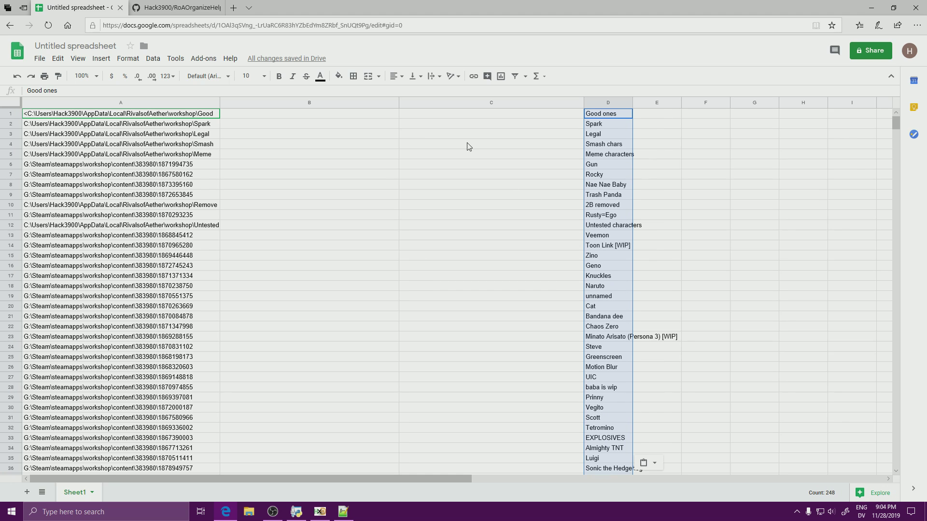
{"action": "left_click_drag", "start_coordinate": [894, 126], "coordinate": [886, 214]}
{"action": "scroll", "coordinate": [853, 234], "scroll_direction": "up", "scroll_amount": 4}
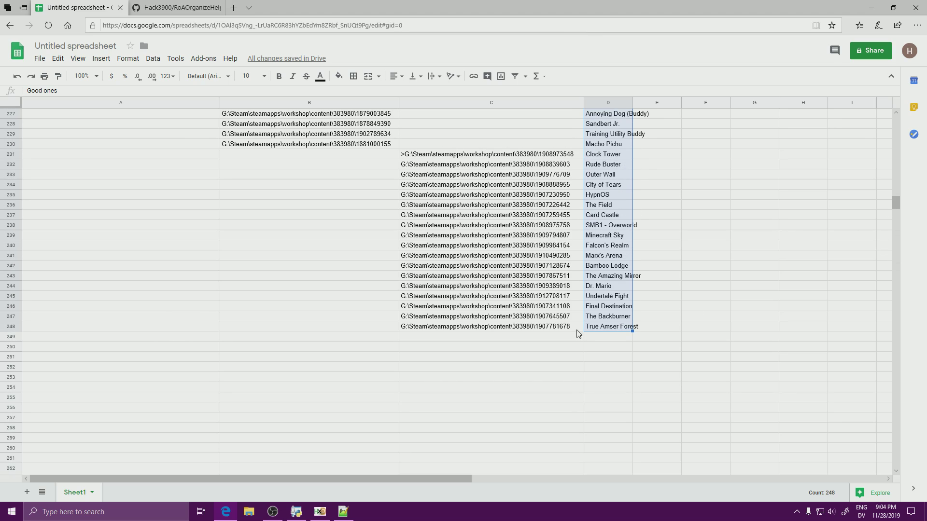
{"action": "scroll", "coordinate": [733, 273], "scroll_direction": "up", "scroll_amount": 10}
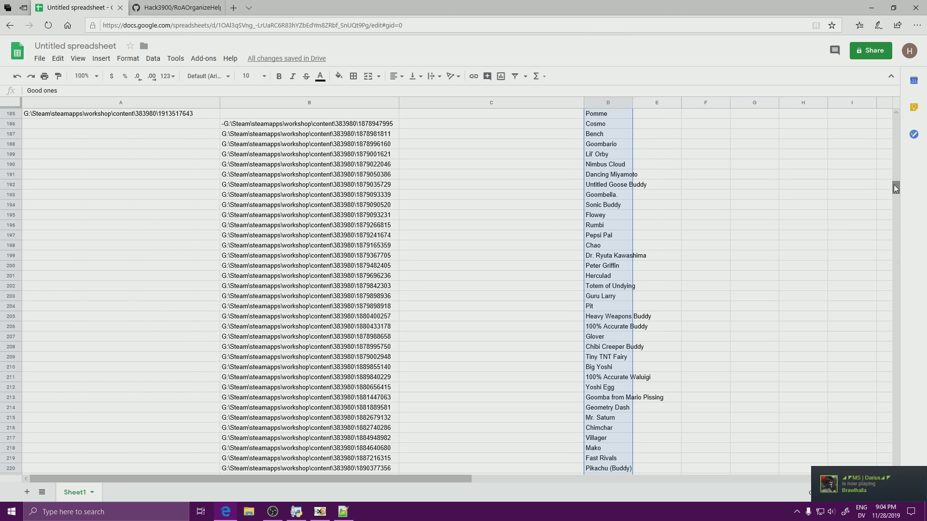
{"action": "mouse_move", "coordinate": [896, 189]}
{"action": "left_mouse_down"}
{"action": "mouse_move", "coordinate": [893, 149]}
{"action": "mouse_move", "coordinate": [892, 183]}
{"action": "left_mouse_up"}
{"action": "left_click", "coordinate": [605, 256]}
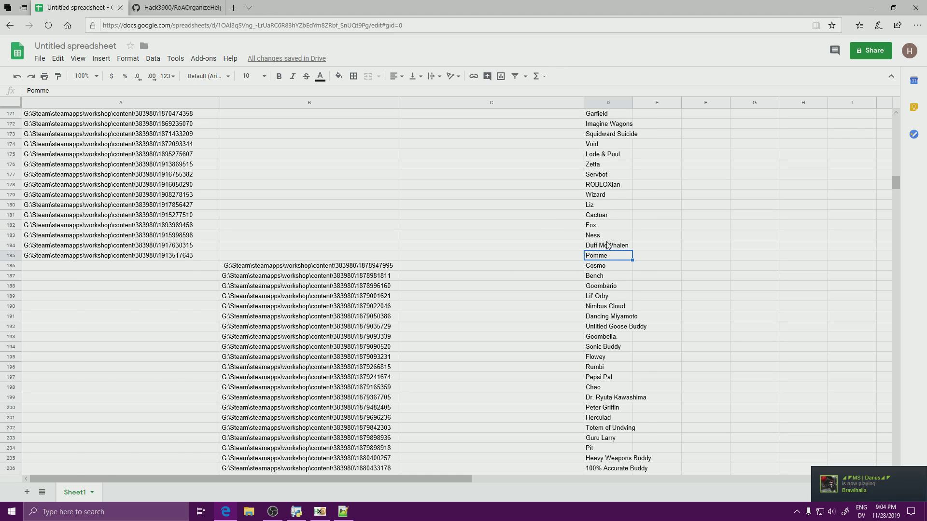
{"action": "scroll", "coordinate": [608, 245], "scroll_direction": "up", "scroll_amount": 20}
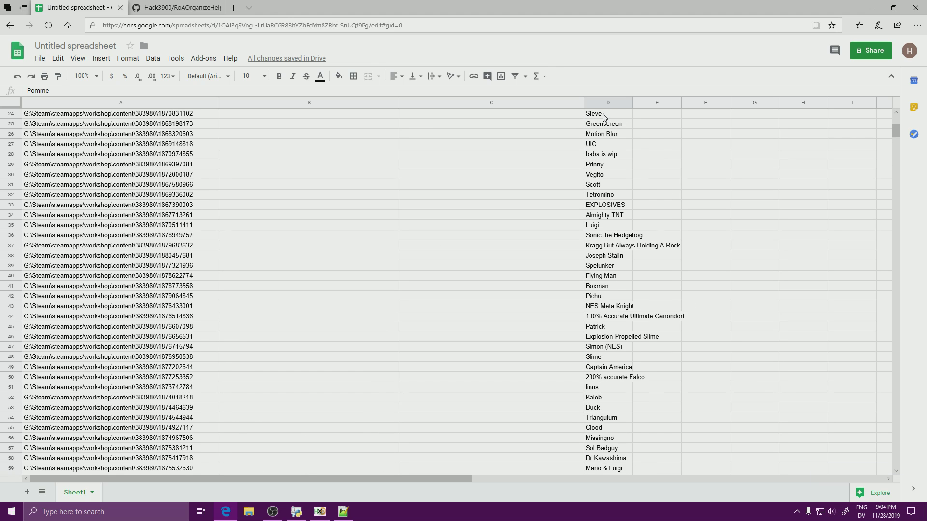
{"action": "scroll", "coordinate": [605, 117], "scroll_direction": "up", "scroll_amount": 5}
{"action": "left_click", "coordinate": [604, 117], "text": "shift"}
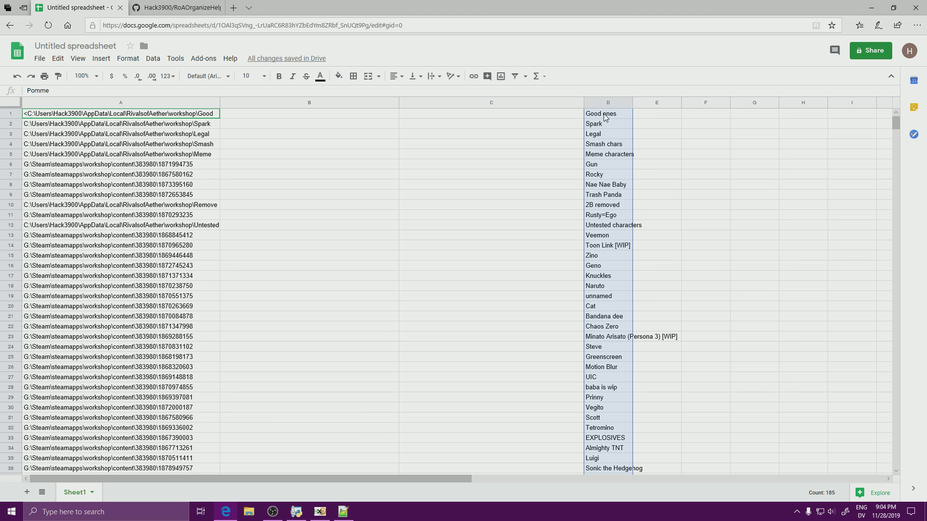
Move the 185 names from D1:D185 into column E.
{"action": "key", "text": "ctrl+c"}
{"action": "left_click", "coordinate": [653, 104]}
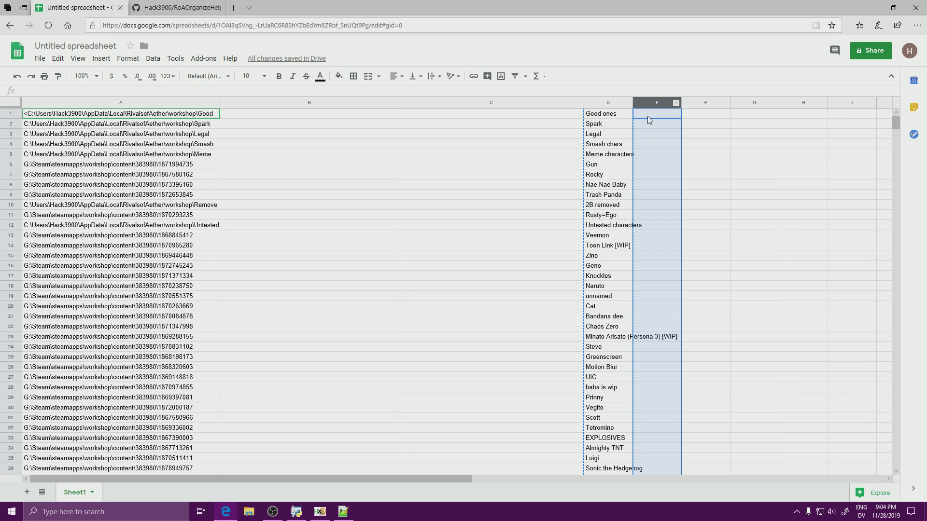
{"action": "key", "text": "ctrl+v"}
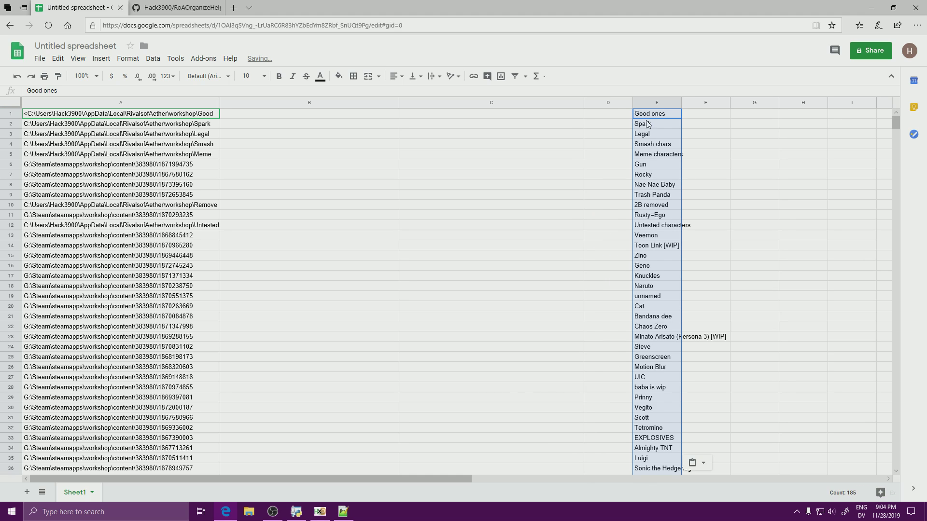
{"action": "scroll", "coordinate": [649, 155], "scroll_direction": "down", "scroll_amount": 5}
{"action": "scroll", "coordinate": [649, 154], "scroll_direction": "up", "scroll_amount": 5}
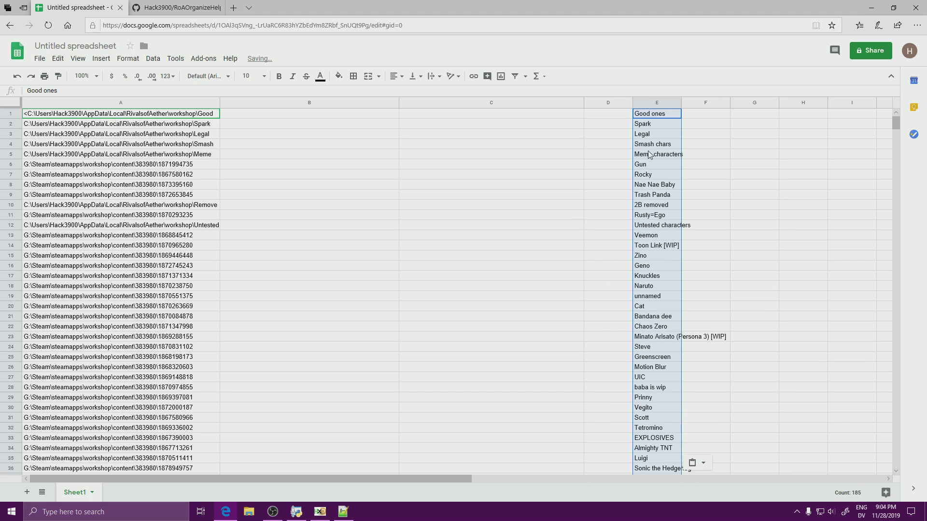
Select column E and open its header options menu.
{"action": "left_click", "coordinate": [152, 102], "text": "shift"}
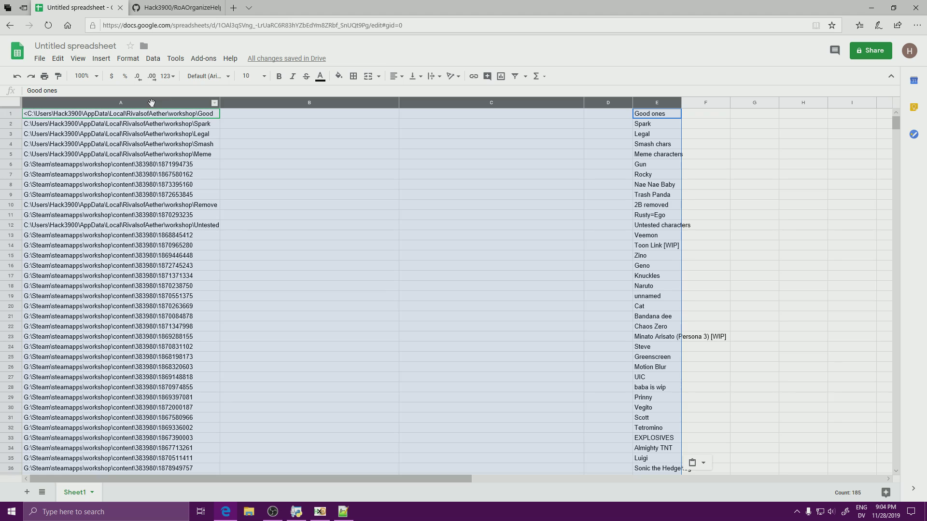
{"action": "right_click", "coordinate": [673, 101]}
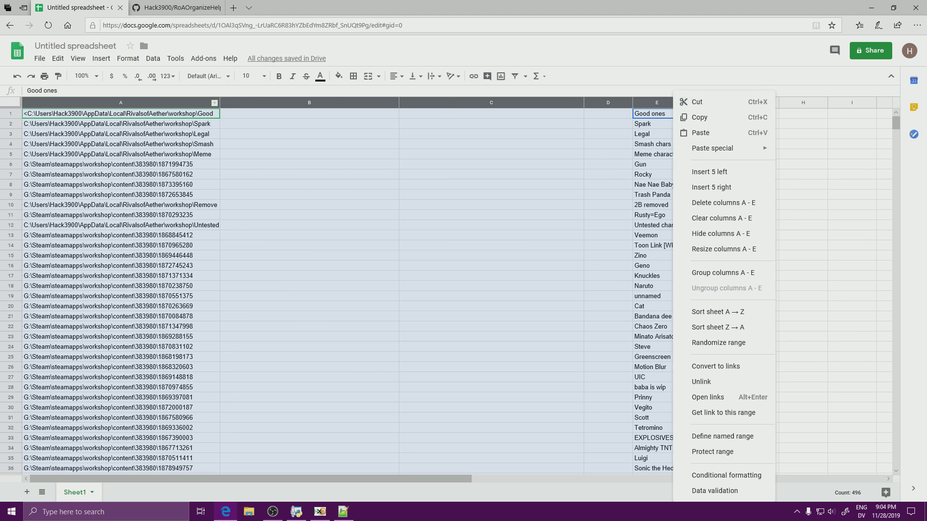
{"action": "key", "text": "ctrl+v"}
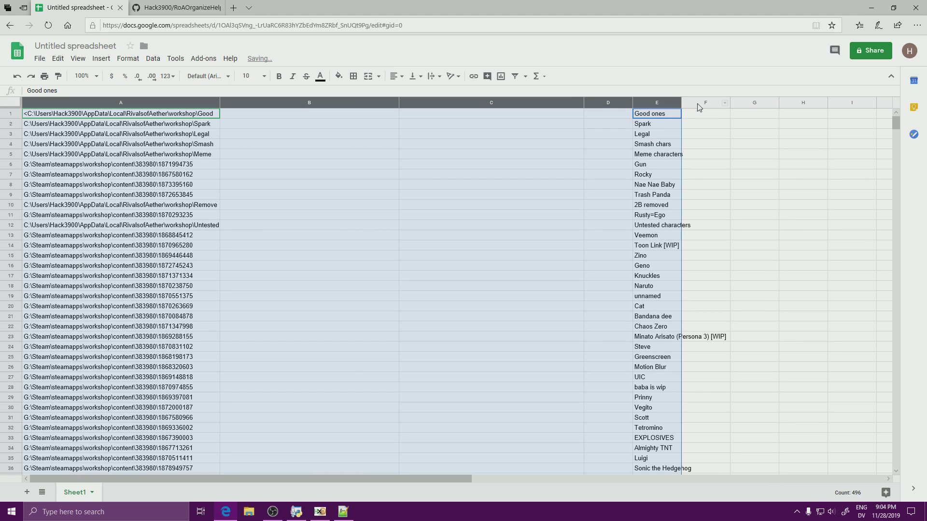
{"action": "left_click", "coordinate": [699, 103]}
{"action": "left_click", "coordinate": [656, 102]}
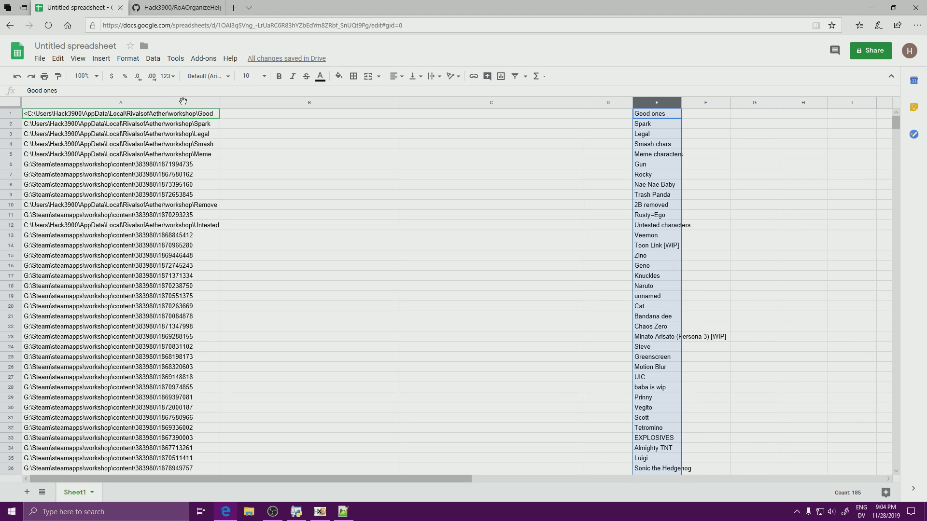
{"action": "left_click", "coordinate": [183, 102], "text": "ctrl"}
{"action": "left_click", "coordinate": [676, 103]}
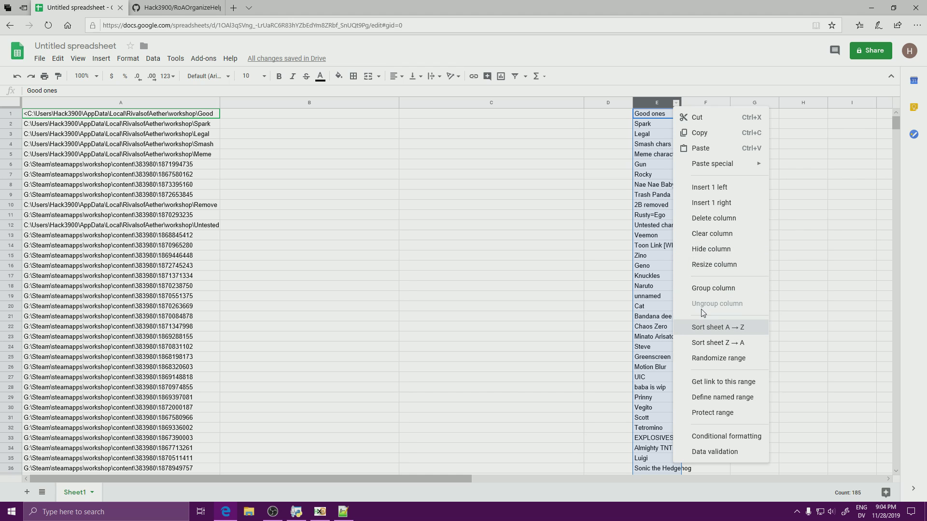
Sort the sheet A→Z by column E and delete the leading '<' from the Good ones path in A56.
{"action": "left_click", "coordinate": [705, 327]}
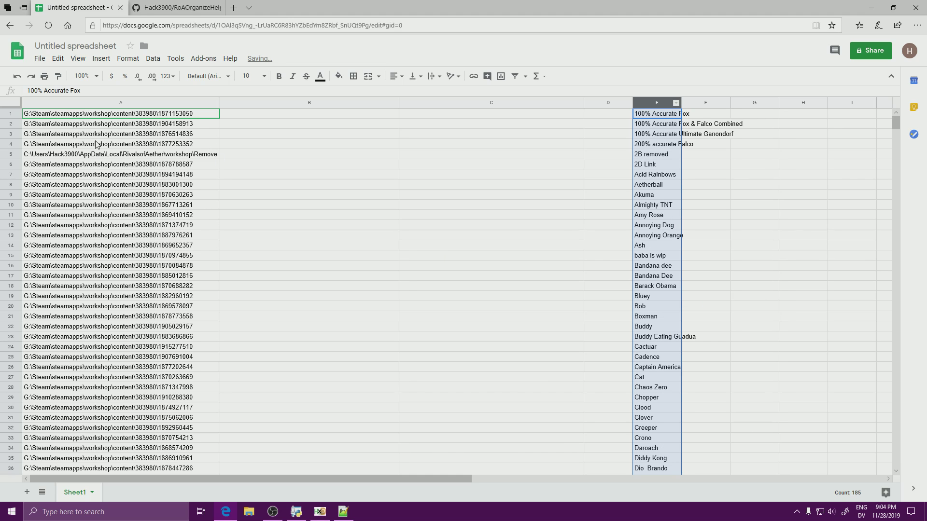
{"action": "scroll", "coordinate": [98, 155], "scroll_direction": "down", "scroll_amount": 5}
{"action": "scroll", "coordinate": [80, 189], "scroll_direction": "down", "scroll_amount": 5}
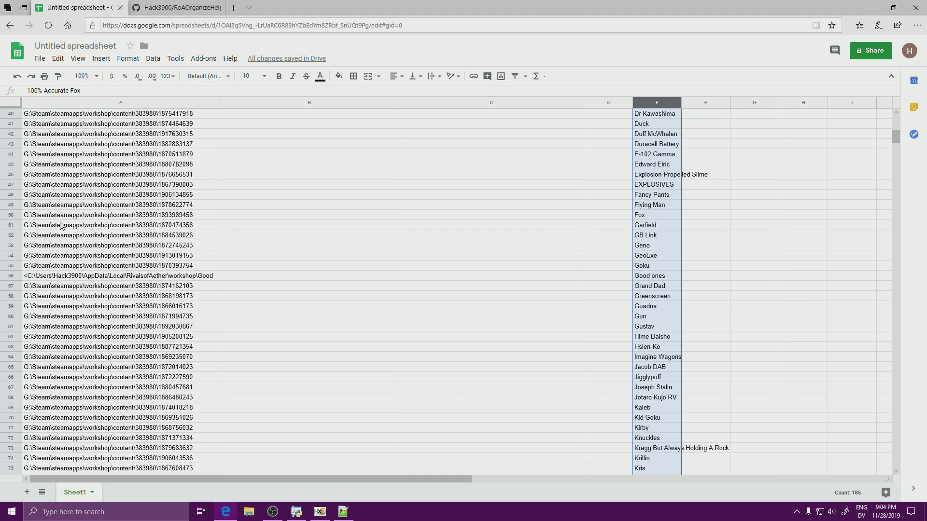
{"action": "left_click", "coordinate": [28, 276]}
{"action": "double_click", "coordinate": [28, 276]}
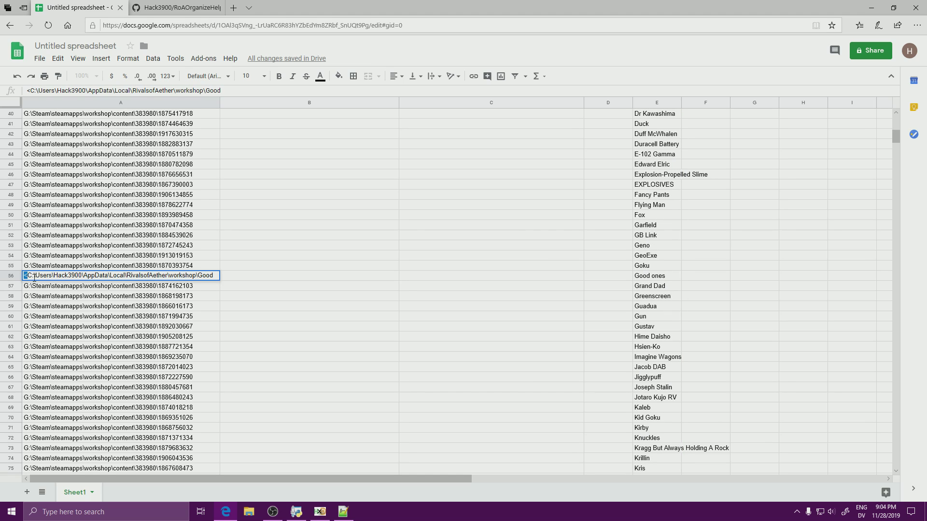
{"action": "key", "text": "BackSpace"}
Add a '<' marker to the start of cell A1's path.
{"action": "scroll", "coordinate": [39, 218], "scroll_direction": "up", "scroll_amount": 8}
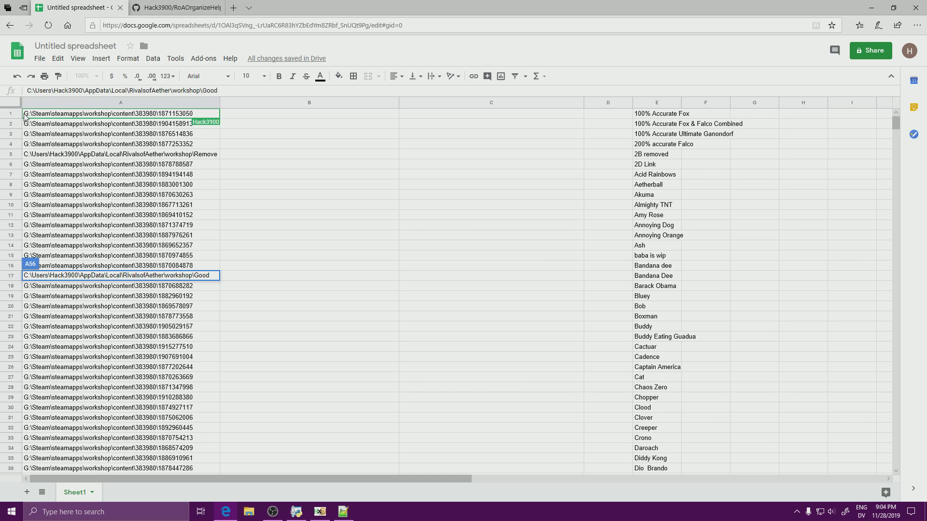
{"action": "left_click", "coordinate": [26, 116]}
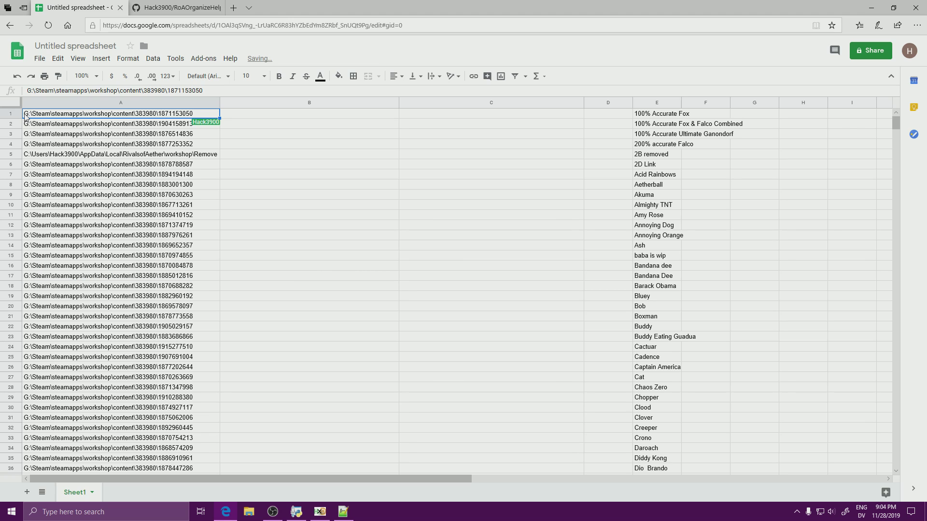
{"action": "key", "text": "Return"}
{"action": "key", "text": "Home"}
{"action": "type", "text": "<"}
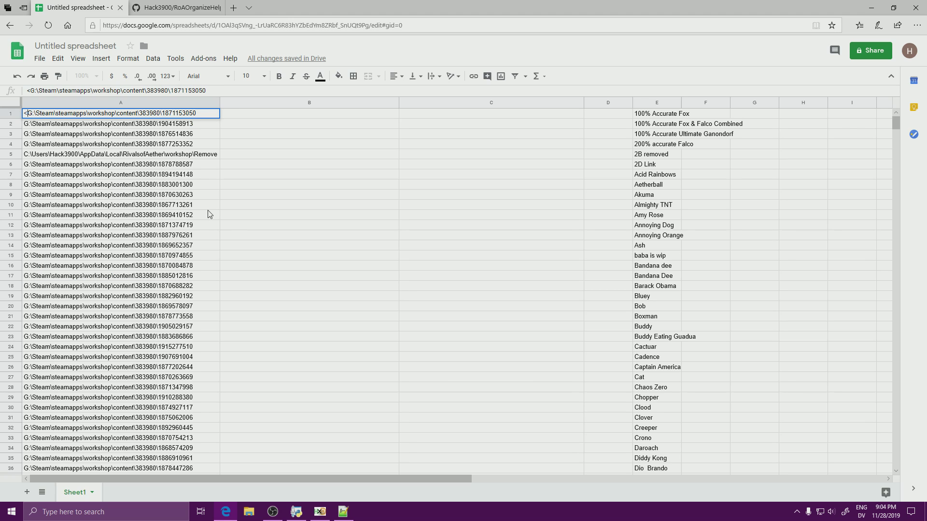
{"action": "scroll", "coordinate": [208, 215], "scroll_direction": "down", "scroll_amount": 14}
{"action": "scroll", "coordinate": [208, 215], "scroll_direction": "down", "scroll_amount": 12}
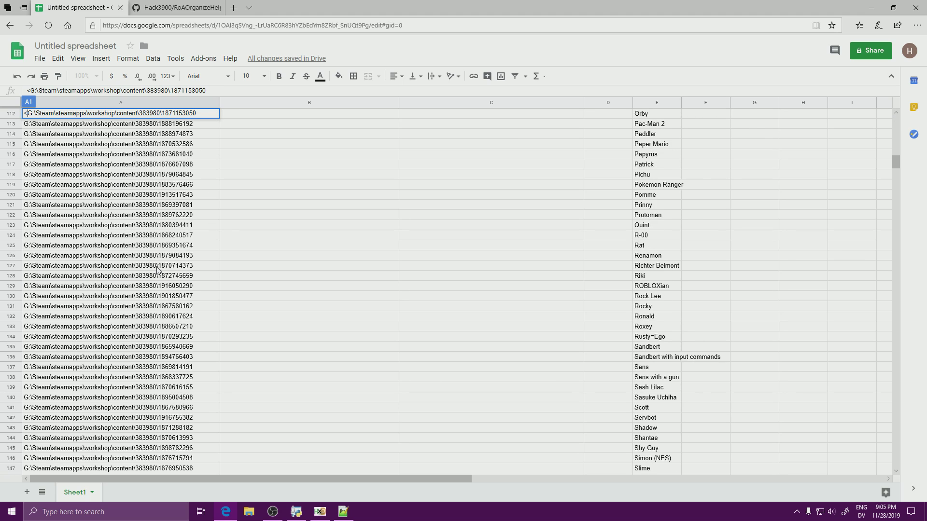
Confirm the '<' in A1 and check the last path in row 248.
{"action": "left_click", "coordinate": [160, 265]}
{"action": "scroll", "coordinate": [157, 271], "scroll_direction": "down", "scroll_amount": 8}
{"action": "scroll", "coordinate": [159, 270], "scroll_direction": "down", "scroll_amount": 4}
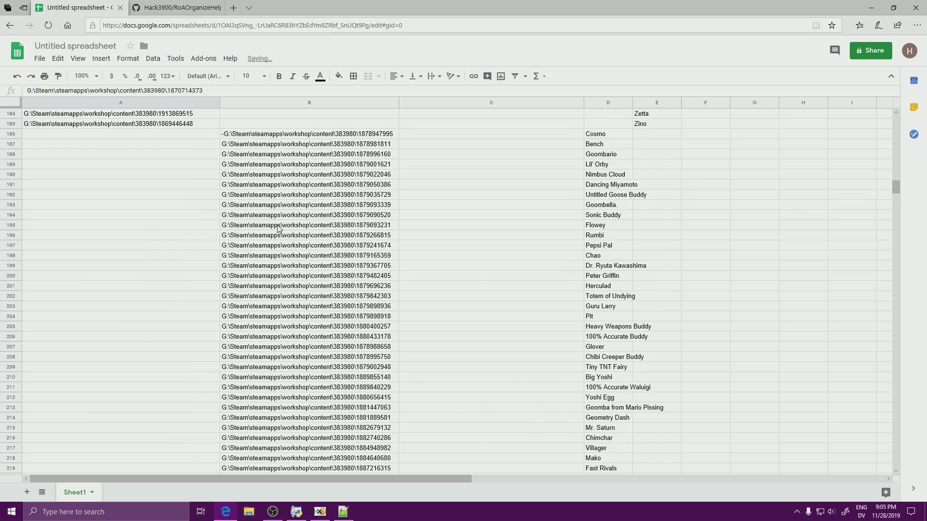
{"action": "scroll", "coordinate": [282, 240], "scroll_direction": "down", "scroll_amount": 9}
{"action": "left_click", "coordinate": [412, 309]}
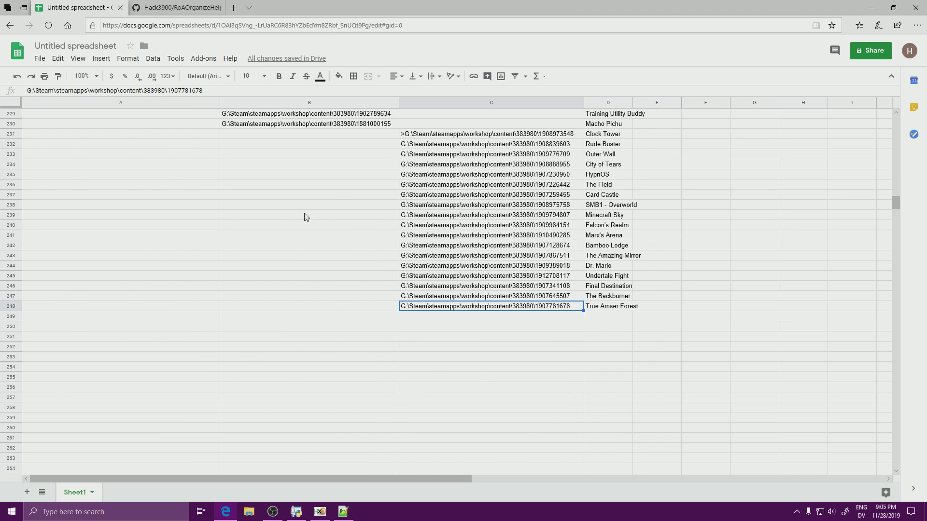
{"action": "scroll", "coordinate": [294, 209], "scroll_direction": "up", "scroll_amount": 19}
{"action": "scroll", "coordinate": [374, 153], "scroll_direction": "up", "scroll_amount": 20}
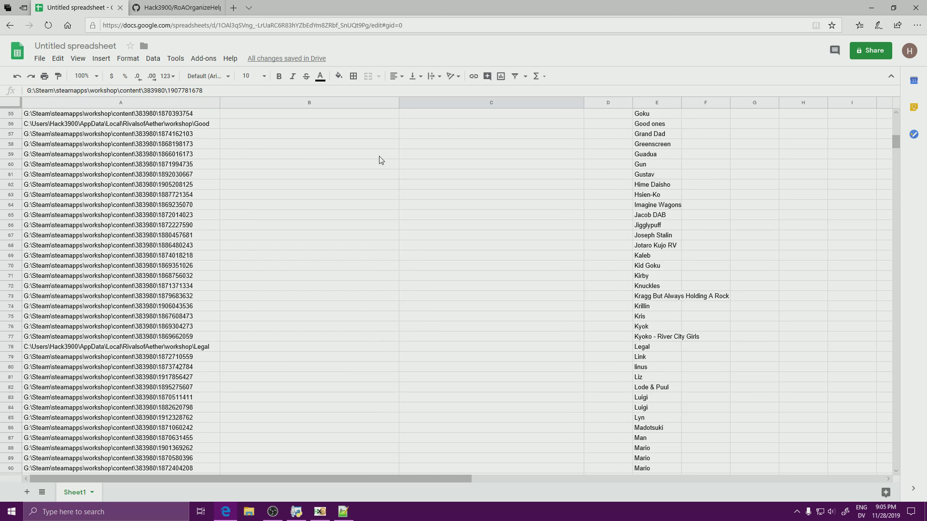
{"action": "left_click_drag", "start_coordinate": [895, 150], "coordinate": [899, 101]}
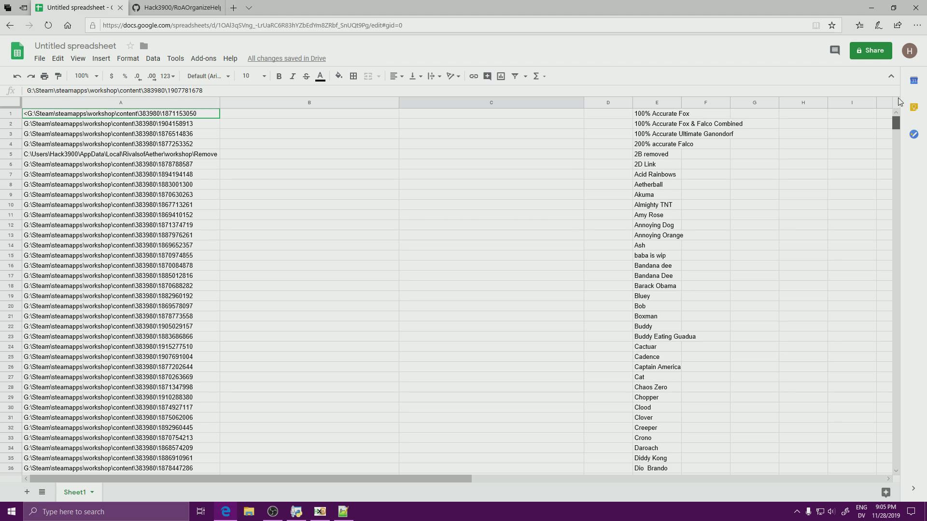
Copy the paths in A1:C248 and minimize the browser.
{"action": "left_click", "coordinate": [157, 114], "text": "shift"}
{"action": "right_click", "coordinate": [157, 114]}
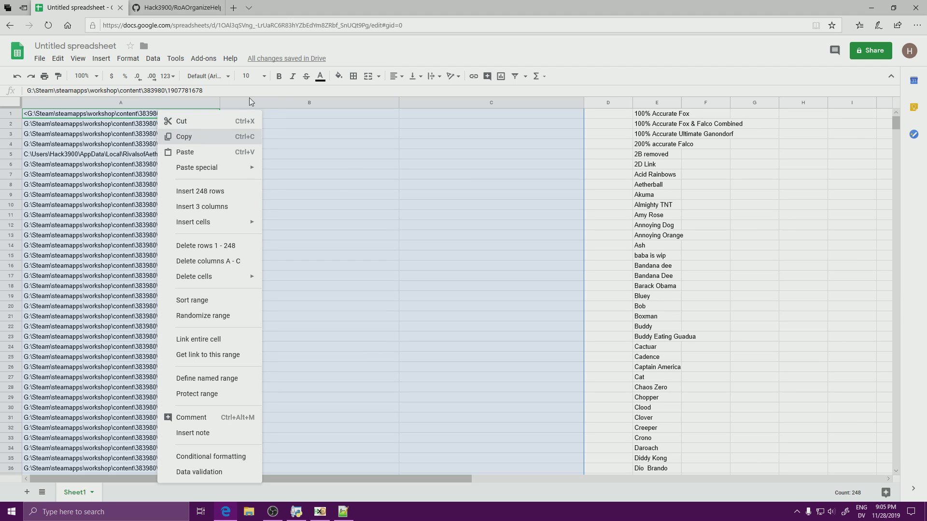
{"action": "left_click", "coordinate": [191, 137]}
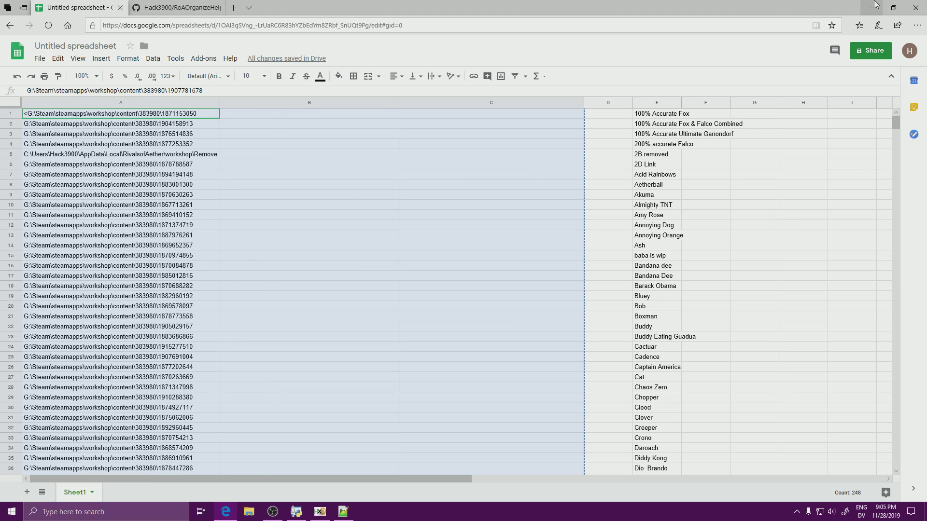
{"action": "left_click", "coordinate": [879, 7]}
Open RoAOrganizer.RoAText in Notepad++ and remove the blank last line.
{"action": "left_click", "coordinate": [21, 108]}
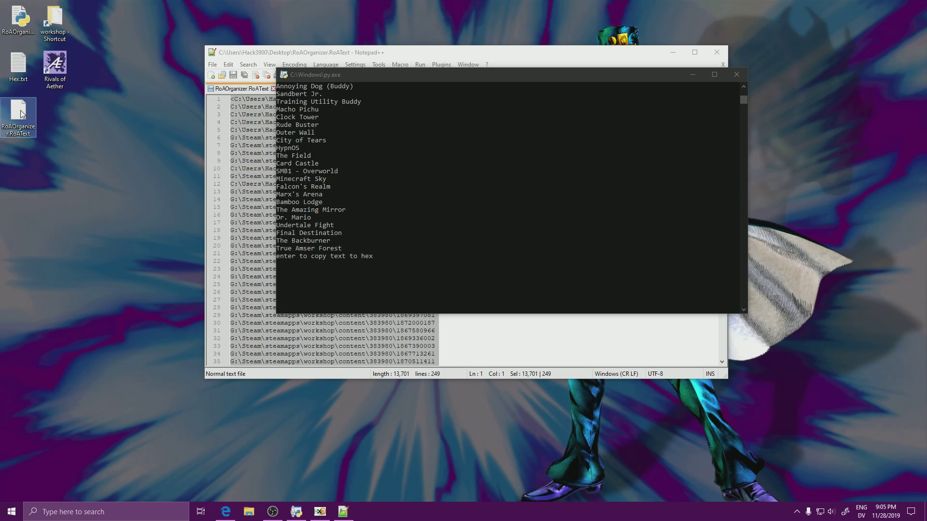
{"action": "right_click", "coordinate": [22, 107]}
{"action": "left_click", "coordinate": [40, 146]}
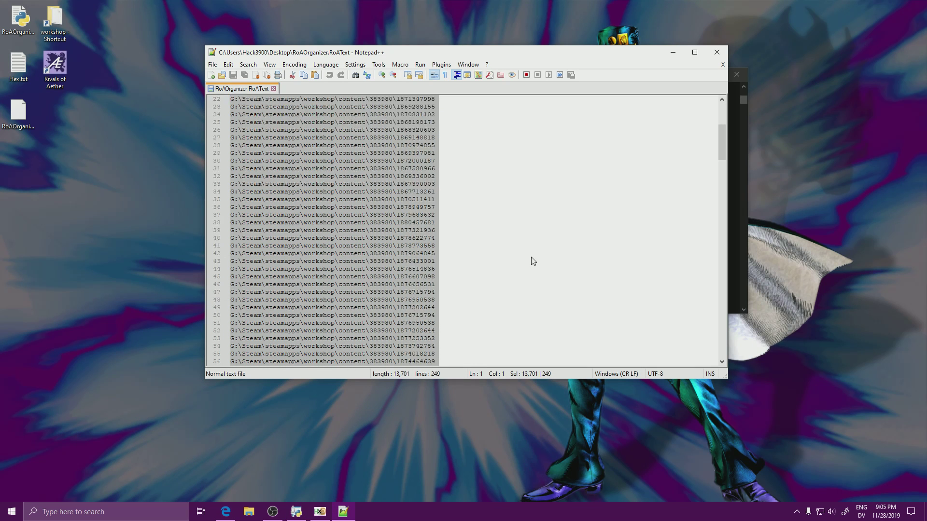
{"action": "scroll", "coordinate": [662, 294], "scroll_direction": "down", "scroll_amount": 20}
{"action": "scroll", "coordinate": [681, 314], "scroll_direction": "up", "scroll_amount": 20}
{"action": "scroll", "coordinate": [692, 270], "scroll_direction": "down", "scroll_amount": 20}
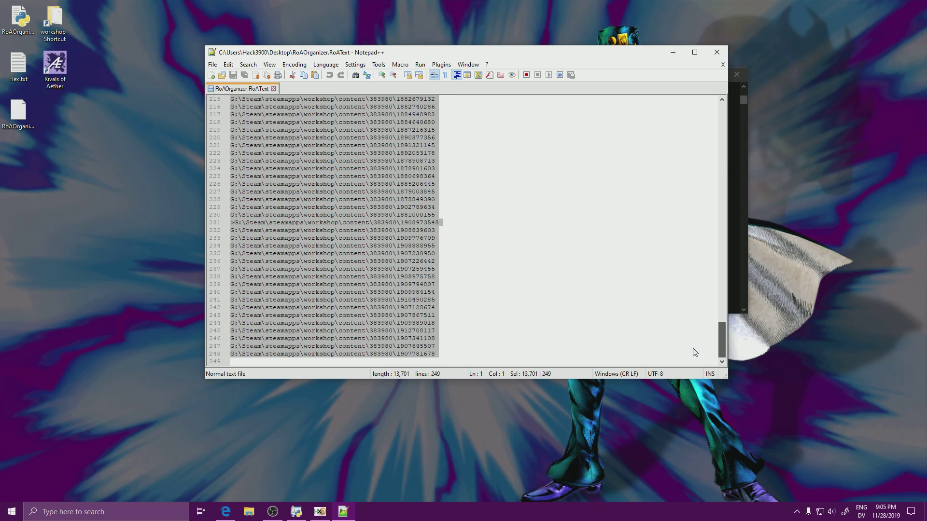
{"action": "scroll", "coordinate": [474, 362], "scroll_direction": "down", "scroll_amount": 4}
{"action": "left_click", "coordinate": [473, 363]}
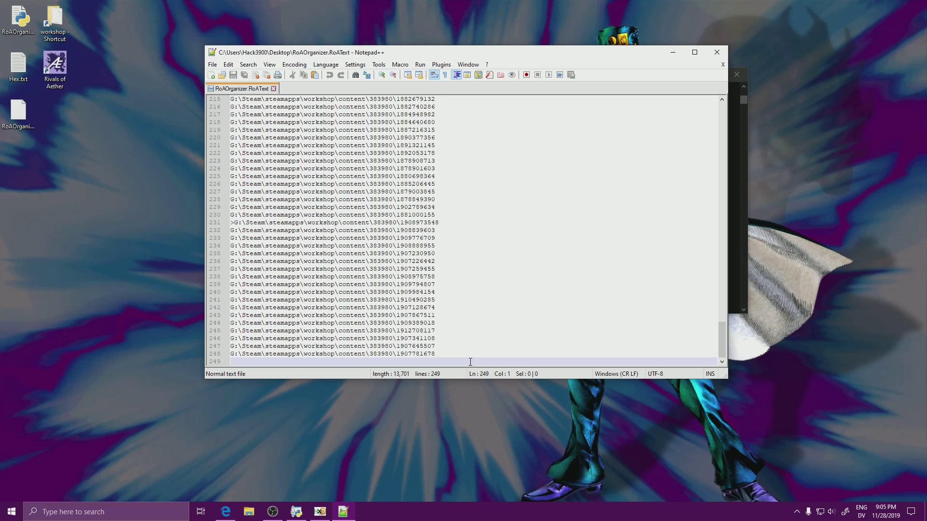
{"action": "key", "text": "ctrl+z"}
{"action": "key", "text": "ctrl+z"}
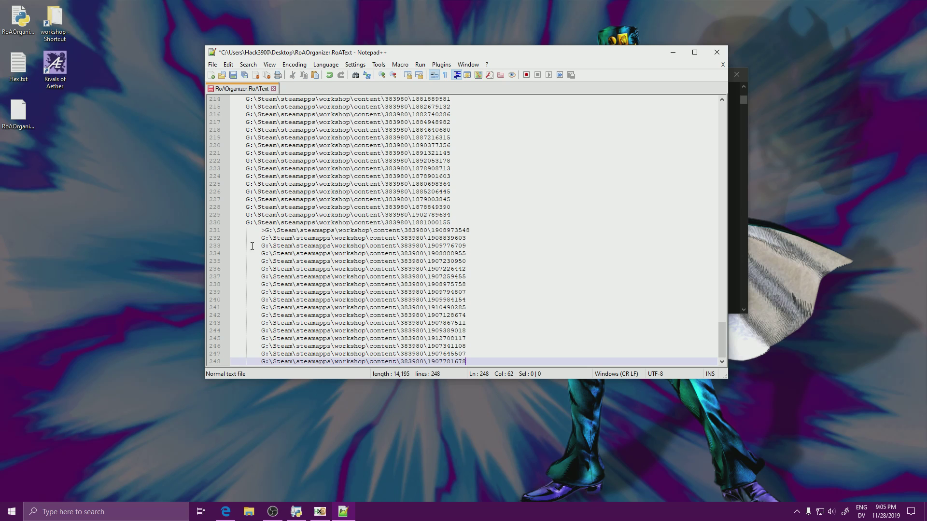
Strip the stray leading tabs with Replace All, save the file, and close Notepad++.
{"action": "left_click_drag", "start_coordinate": [260, 232], "coordinate": [247, 230]}
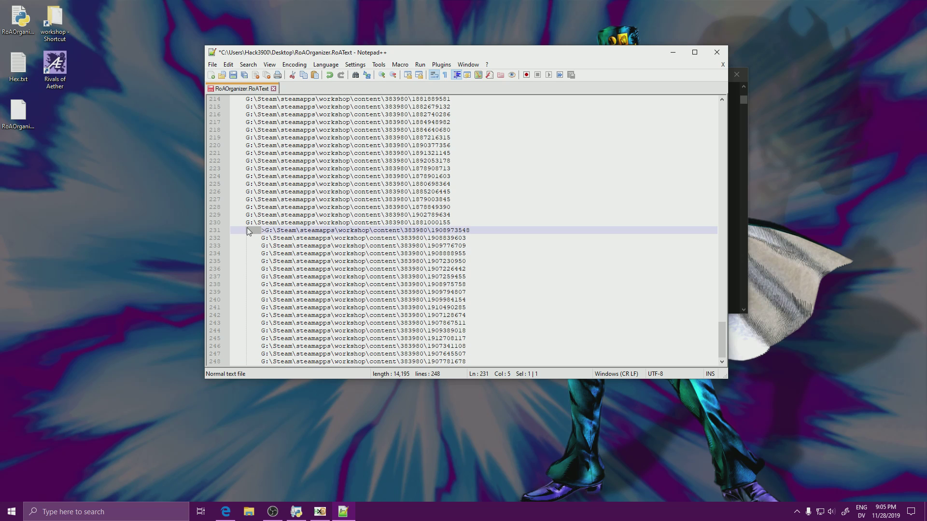
{"action": "key", "text": "ctrl+h"}
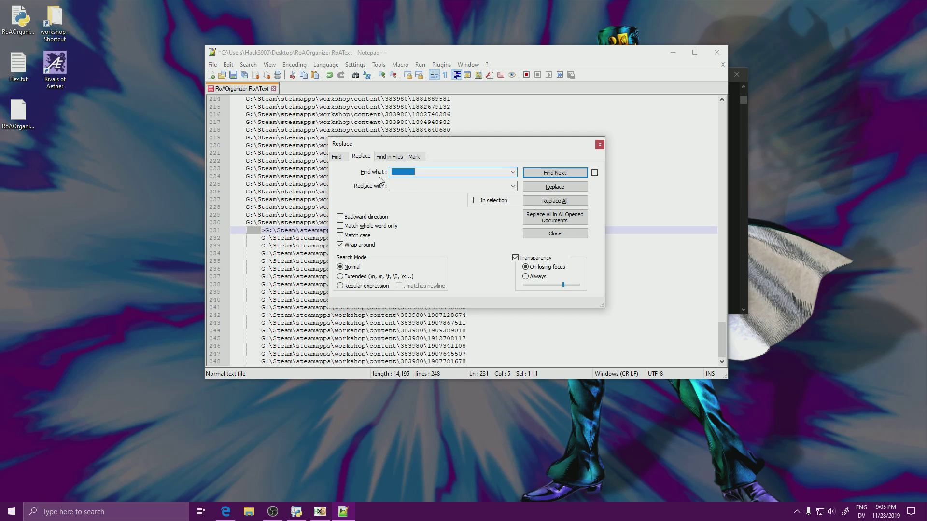
{"action": "left_click", "coordinate": [555, 201]}
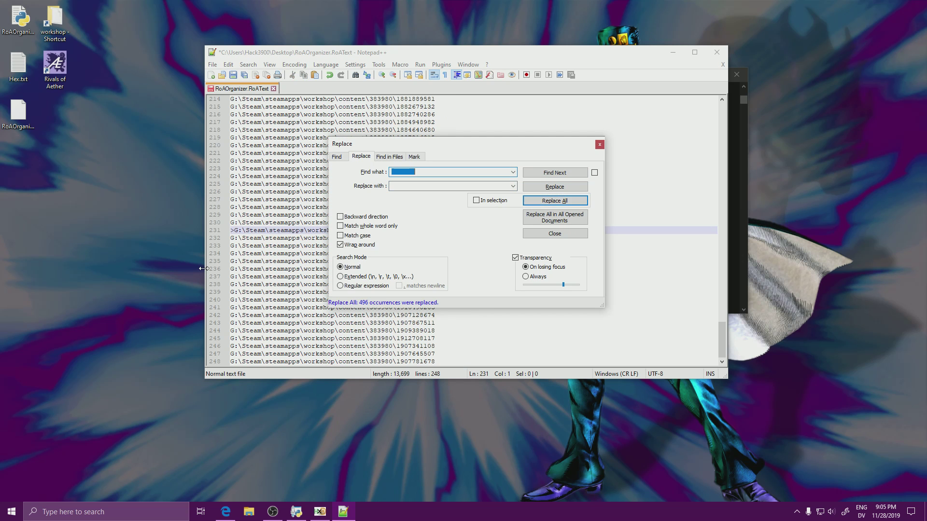
{"action": "left_click", "coordinate": [599, 145]}
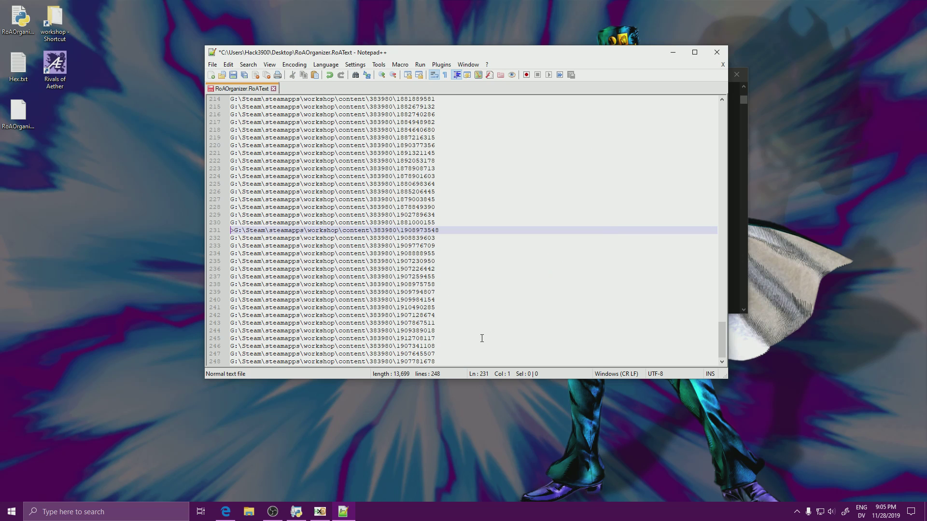
{"action": "left_click_drag", "start_coordinate": [721, 324], "coordinate": [709, 90]}
{"action": "key", "text": "ctrl+s"}
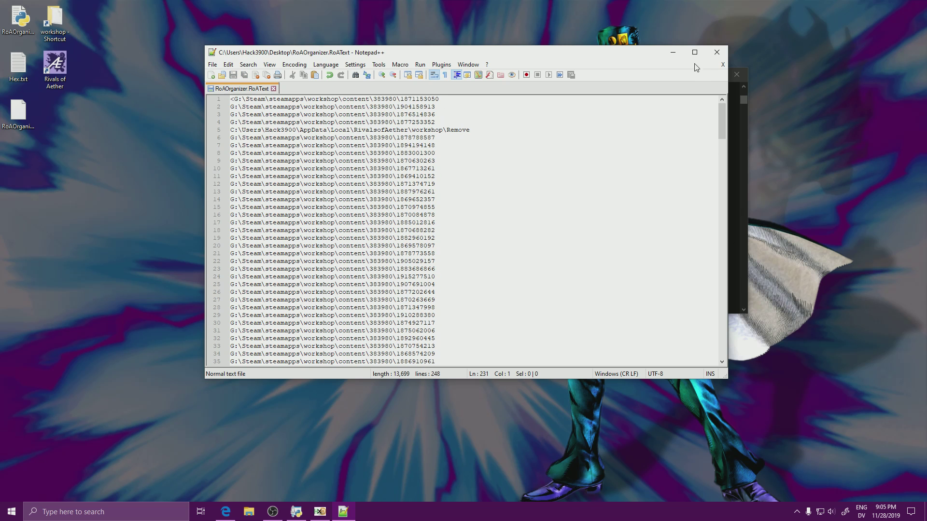
{"action": "left_click", "coordinate": [716, 52]}
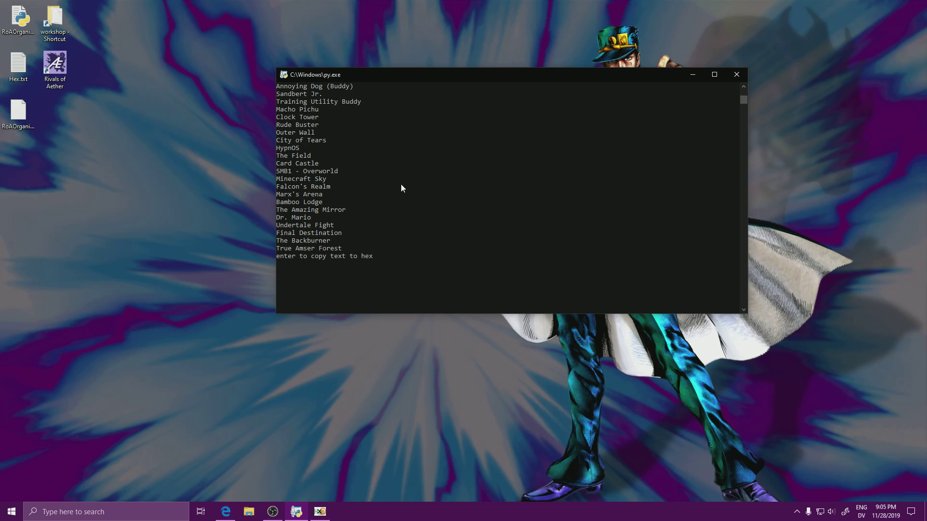
Have the helper console convert RoAOrganizer.RoAText into RoAOrganizer.RoAHex, then select the new file.
{"action": "left_click", "coordinate": [24, 127]}
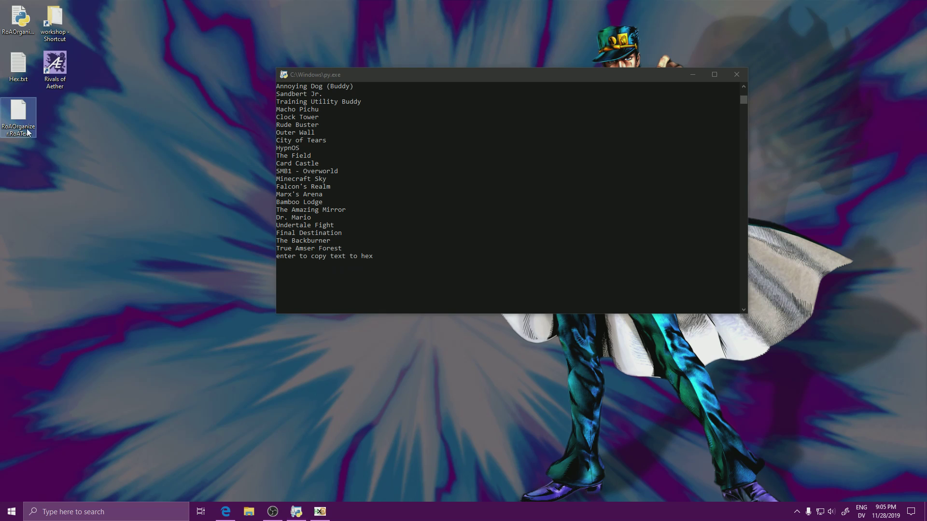
{"action": "left_click", "coordinate": [377, 78]}
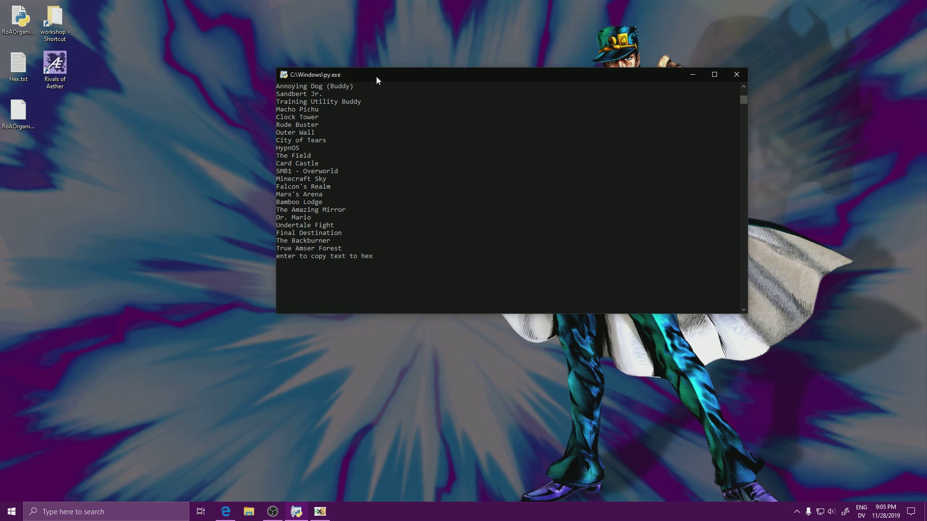
{"action": "key", "text": "Return"}
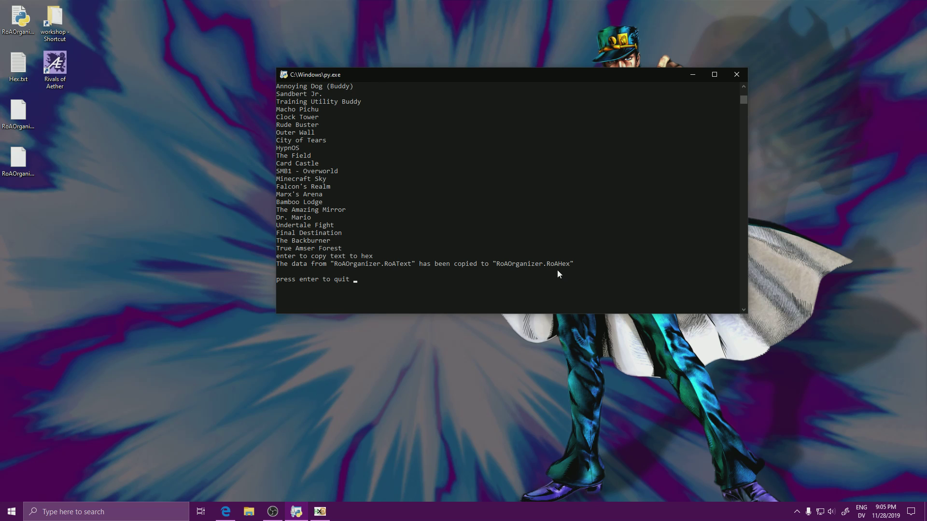
{"action": "left_click", "coordinate": [22, 167]}
{"action": "right_click", "coordinate": [18, 168]}
Open RoAOrganizer.RoAHex in Notepad++ and try pasting it into order.roa, dismissing the invalid hex error.
{"action": "left_click", "coordinate": [82, 204]}
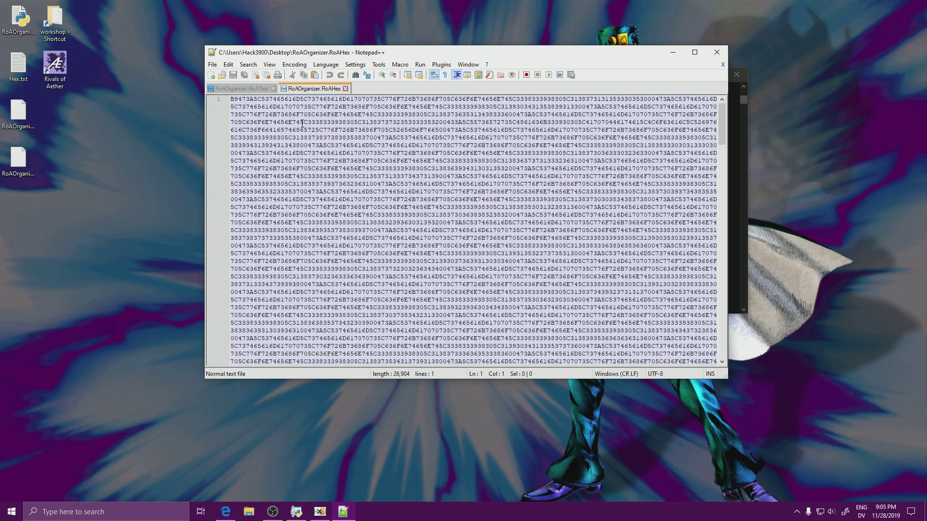
{"action": "key", "text": "ctrl+a"}
{"action": "left_click", "coordinate": [321, 511]}
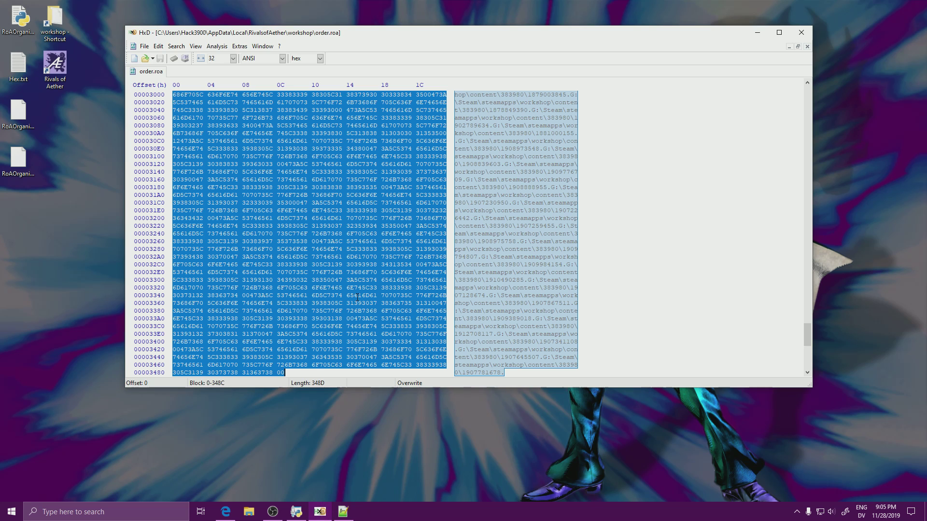
{"action": "key", "text": "ctrl+v"}
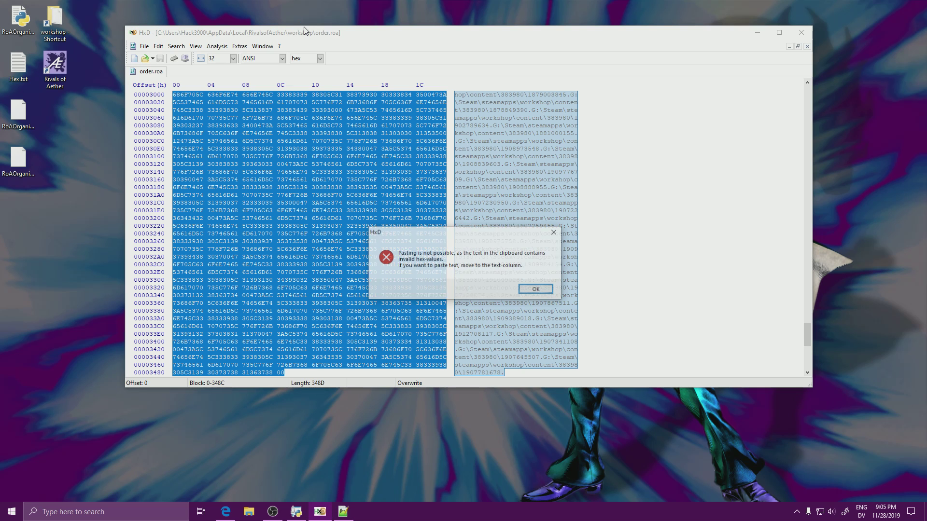
{"action": "left_click", "coordinate": [537, 290]}
Copy the whole hex line and paste it over order.roa, cancelling the file-size change.
{"action": "left_click_drag", "start_coordinate": [475, 40], "coordinate": [482, 159]}
{"action": "right_click", "coordinate": [389, 121]}
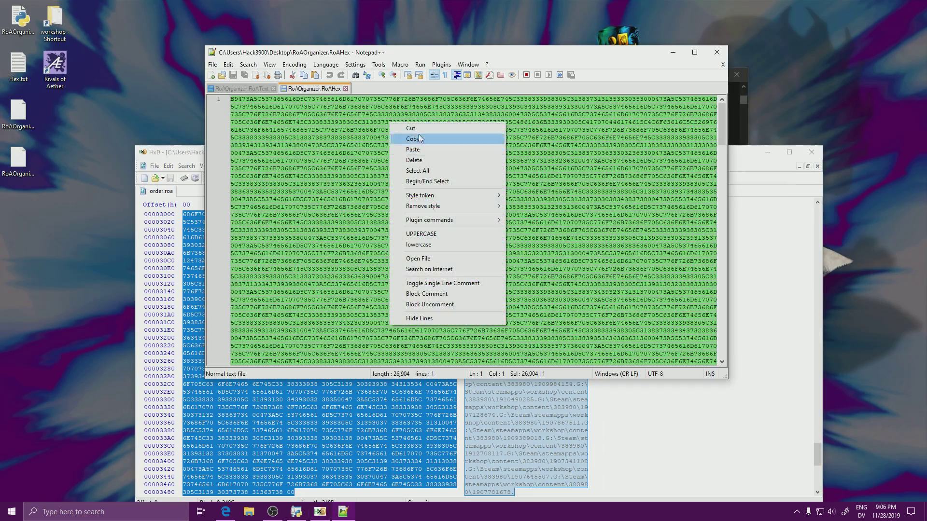
{"action": "left_click", "coordinate": [406, 128]}
{"action": "scroll", "coordinate": [455, 193], "scroll_direction": "down", "scroll_amount": 20}
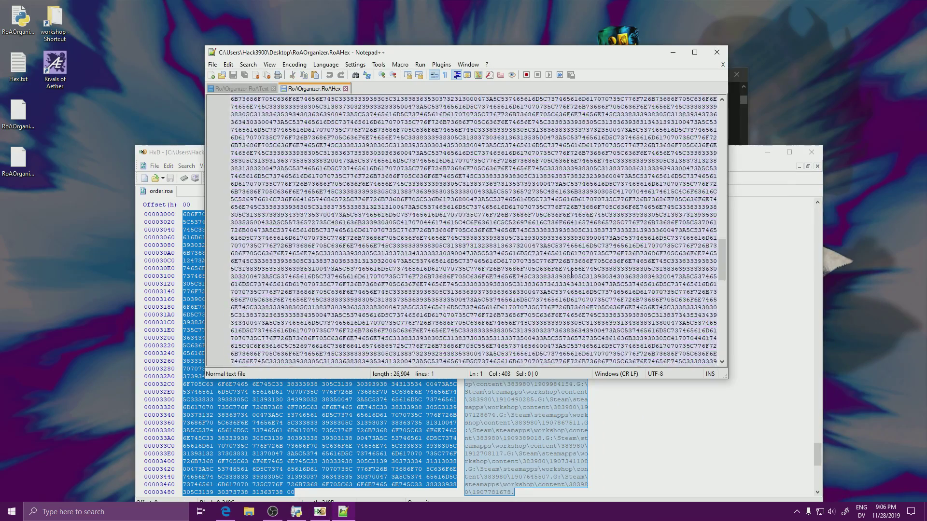
{"action": "left_click_drag", "start_coordinate": [506, 355], "coordinate": [196, 2]}
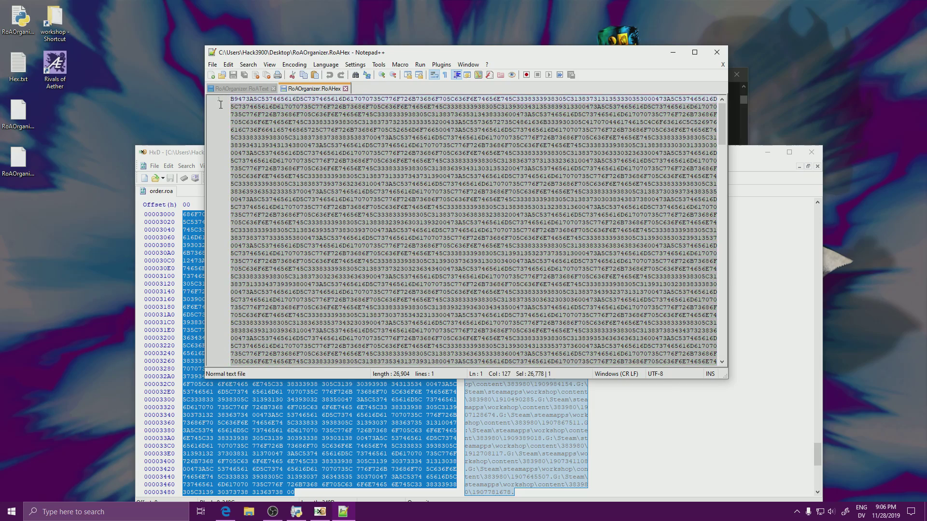
{"action": "left_click_drag", "start_coordinate": [193, 152], "coordinate": [191, 79]}
{"action": "key", "text": "ctrl+v"}
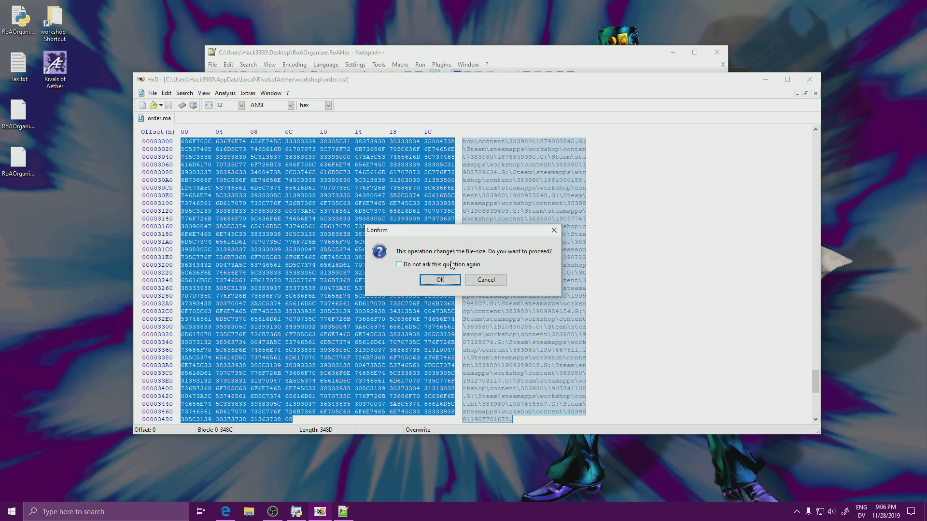
{"action": "left_click", "coordinate": [495, 281]}
Append 00 to the hex line, paste it all over order.roa in HxD, and save.
{"action": "left_click", "coordinate": [337, 51]}
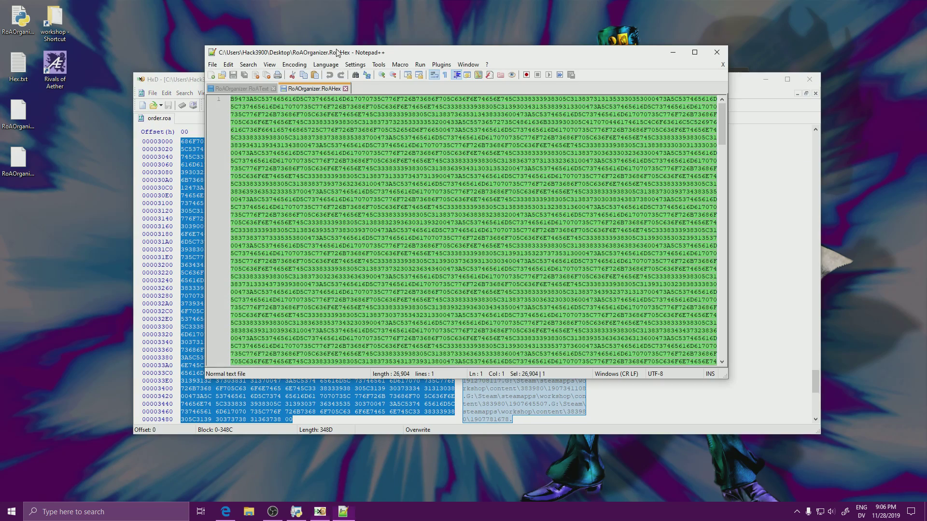
{"action": "left_click_drag", "start_coordinate": [722, 125], "coordinate": [718, 339]}
{"action": "left_click", "coordinate": [505, 364]}
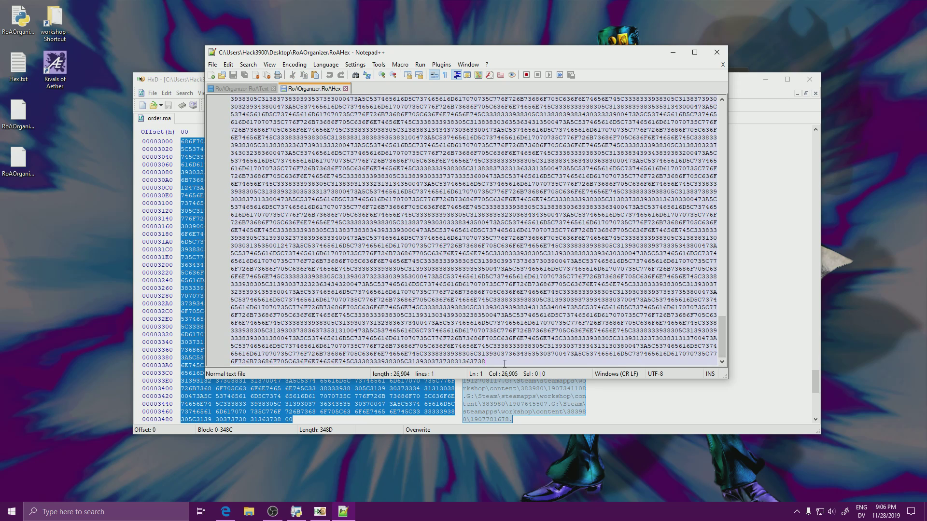
{"action": "type", "text": "00"}
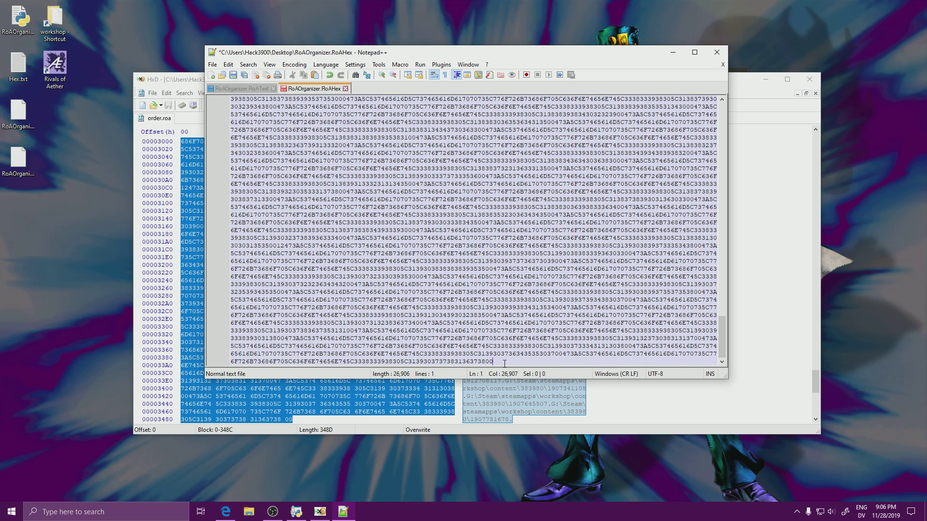
{"action": "key", "text": "ctrl+a"}
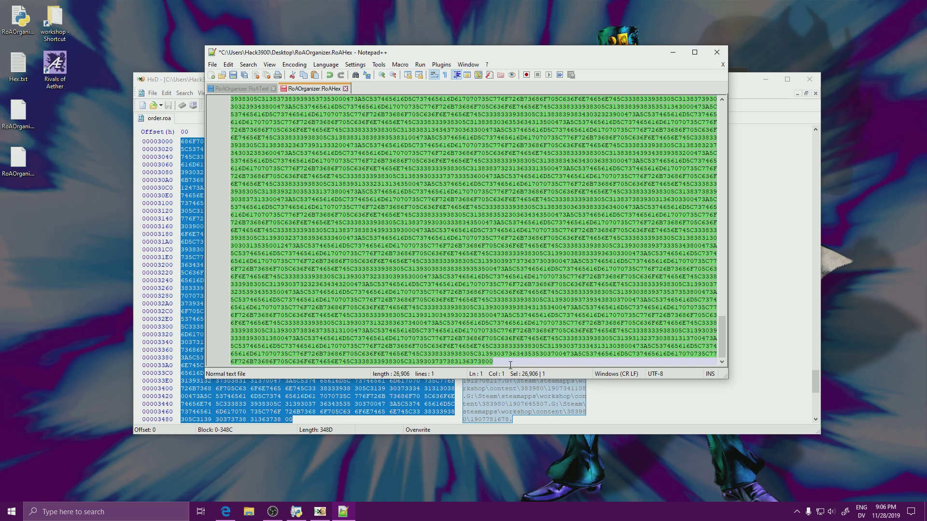
{"action": "left_click", "coordinate": [197, 85]}
{"action": "key", "text": "ctrl+v"}
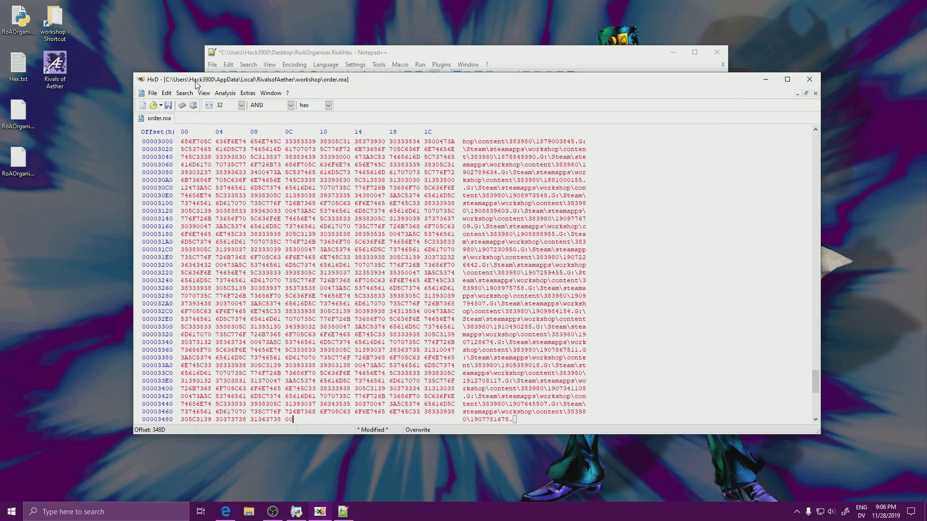
{"action": "key", "text": "ctrl+s"}
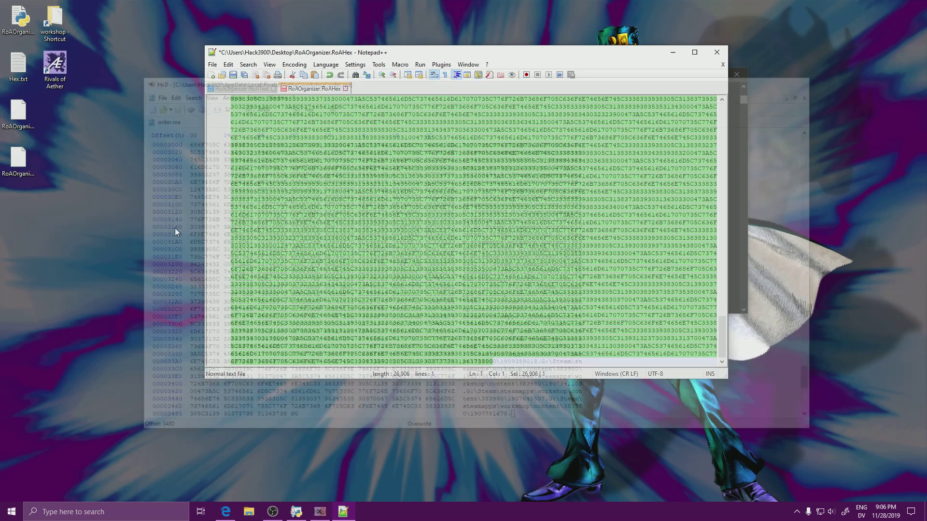
Close HxD and open the Steam Workshop character list in Rivals of Aether.
{"action": "left_click", "coordinate": [809, 80]}
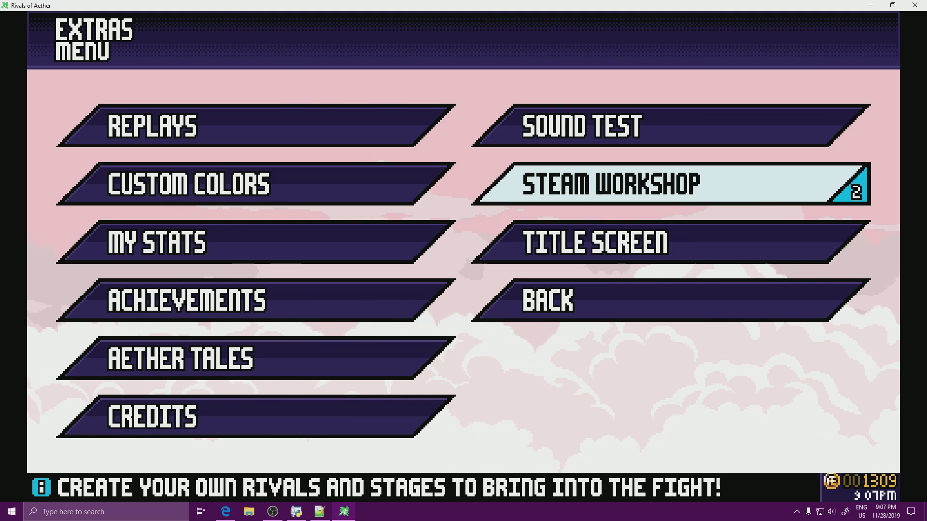
{"action": "key", "text": "j"}
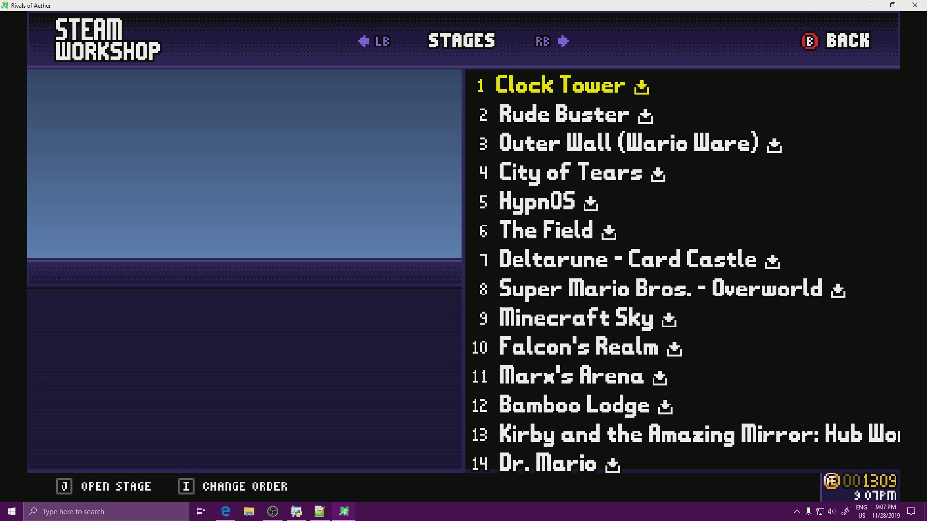
{"action": "key", "text": "q"}
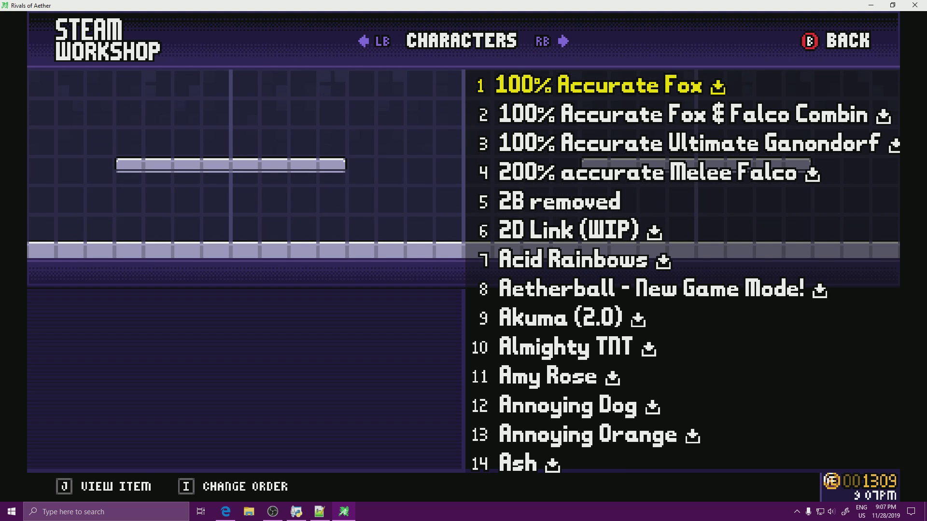
Scroll down the workshop characters to confirm alphabetical order, then close the game.
{"action": "key", "text": "Down"}
{"action": "key", "text": "Down"}
{"action": "key", "text": "Down"}
{"action": "key", "text": "Down"}
{"action": "key", "text": "Down"}
{"action": "key", "text": "Down"}
{"action": "key", "text": "Down"}
{"action": "key", "text": "Down"}
{"action": "key", "text": "Down"}
{"action": "key", "text": "Down"}
{"action": "key", "text": "Down"}
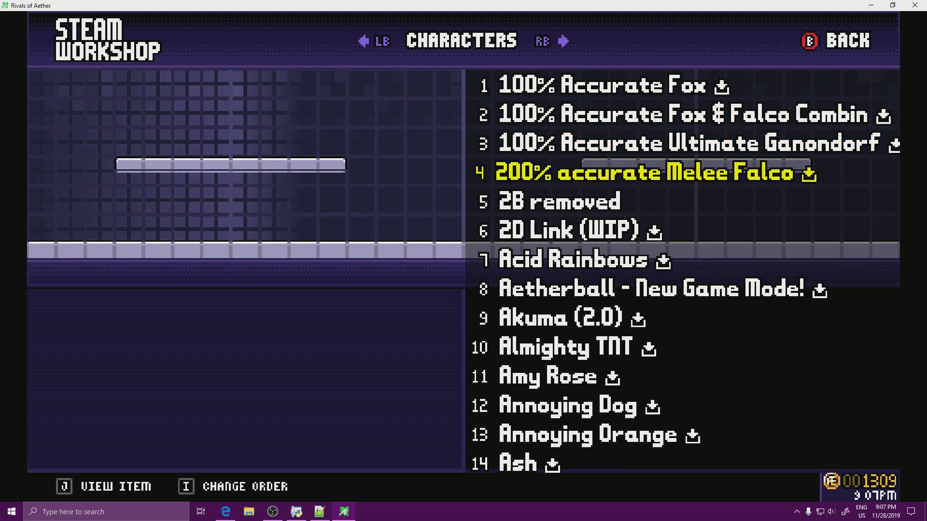
{"action": "key", "text": "Down"}
{"action": "key", "text": "Down"}
{"action": "key", "text": "Down"}
{"action": "key", "text": "Down"}
{"action": "key", "text": "Down"}
{"action": "key", "text": "Down"}
{"action": "key", "text": "Down"}
{"action": "key", "text": "Down"}
{"action": "key", "text": "Down"}
{"action": "key", "text": "Down"}
{"action": "key", "text": "Down"}
{"action": "key", "text": "Down"}
{"action": "key", "text": "Down"}
{"action": "key", "text": "Down"}
{"action": "key", "text": "Down"}
{"action": "key", "text": "Down"}
{"action": "key", "text": "Down"}
{"action": "key", "text": "Down"}
{"action": "key", "text": "Down"}
{"action": "key", "text": "Down"}
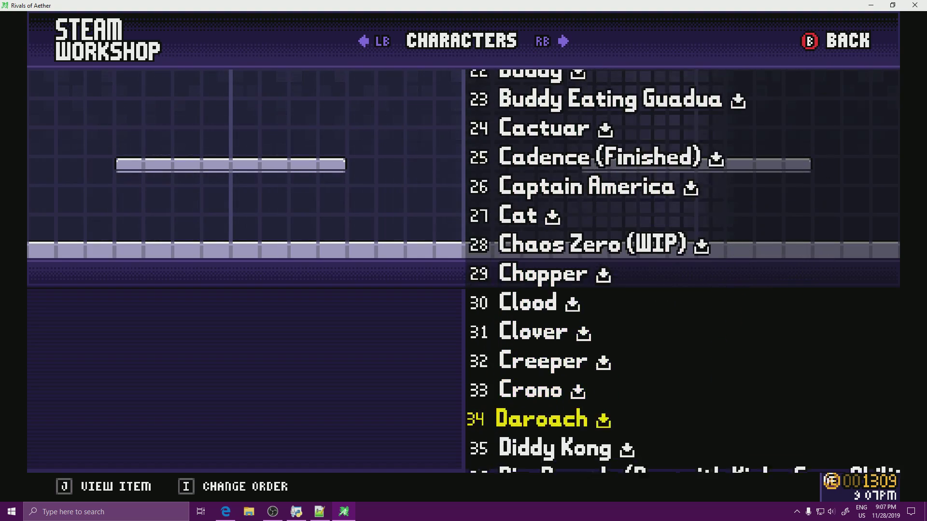
{"action": "key", "text": "Down"}
{"action": "key", "text": "Down"}
{"action": "key", "text": "Down"}
{"action": "key", "text": "Down"}
{"action": "key", "text": "Down"}
{"action": "key", "text": "Down"}
{"action": "key", "text": "Down"}
{"action": "key", "text": "Down"}
{"action": "key", "text": "Down"}
{"action": "key", "text": "Down"}
{"action": "key", "text": "Down"}
{"action": "key", "text": "Down"}
{"action": "key", "text": "Down"}
{"action": "key", "text": "Down"}
{"action": "key", "text": "Down"}
{"action": "key", "text": "Down"}
{"action": "key", "text": "Down"}
{"action": "key", "text": "Down"}
{"action": "key", "text": "Down"}
{"action": "key", "text": "Down"}
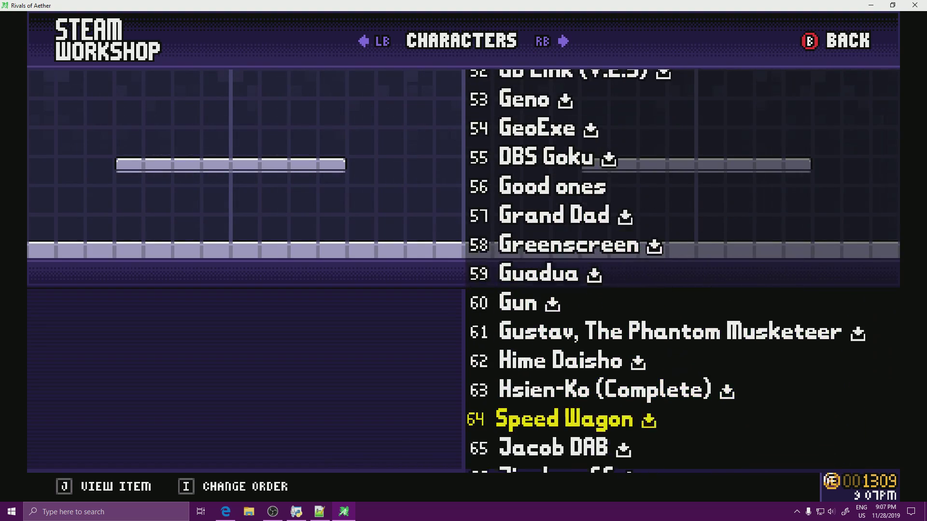
{"action": "key", "text": "Down"}
{"action": "key", "text": "Down"}
{"action": "key", "text": "Down"}
{"action": "key", "text": "Down"}
{"action": "key", "text": "Down"}
{"action": "key", "text": "Down"}
{"action": "key", "text": "Down"}
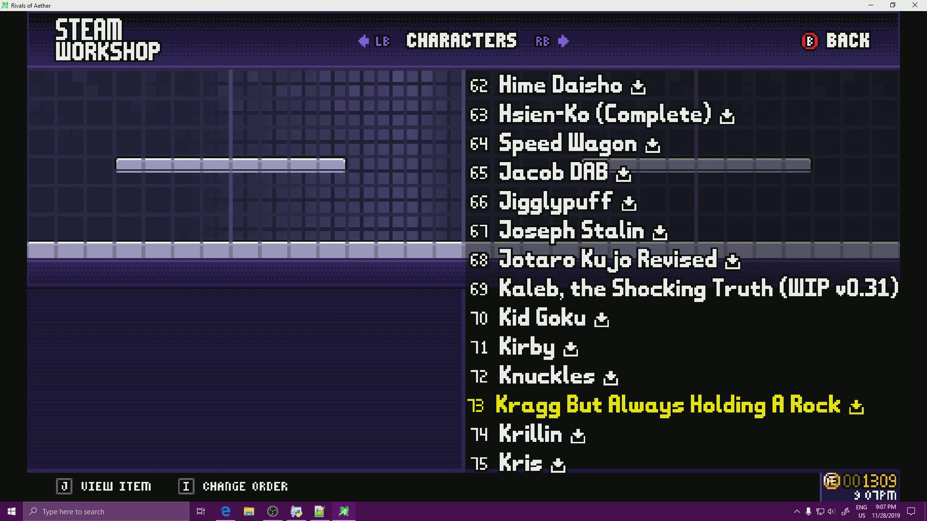
{"action": "left_click", "coordinate": [905, 7]}
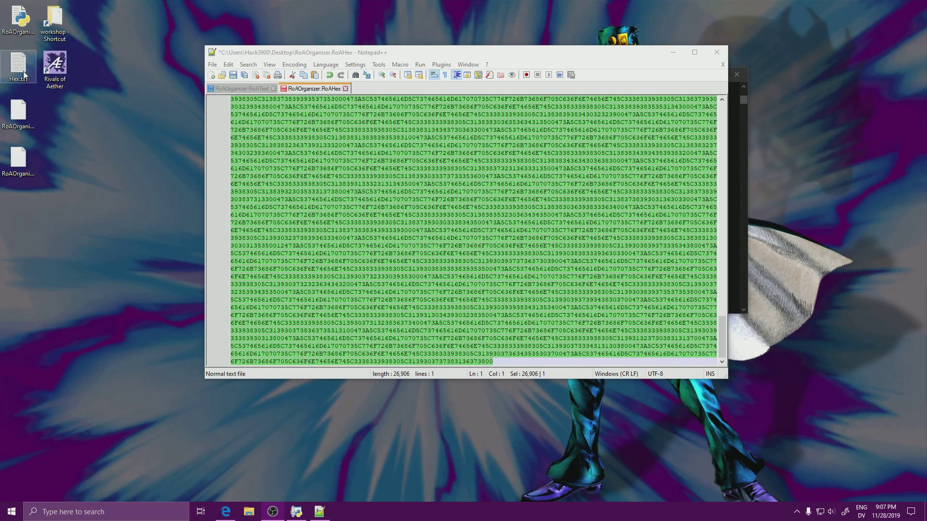
Copy the hex text from Notepad++ into Hex.txt, save it, and close Notepad.
{"action": "scroll", "coordinate": [359, 141], "scroll_direction": "up", "scroll_amount": 6}
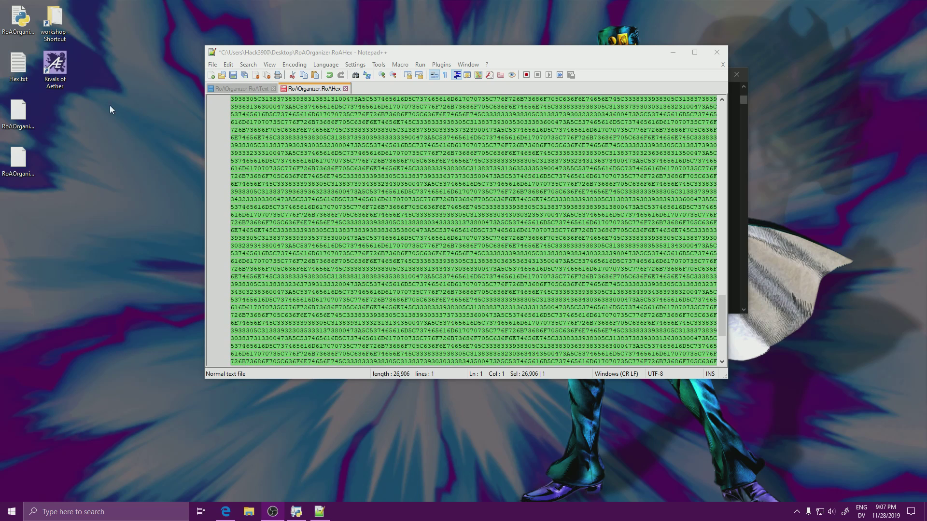
{"action": "left_click_drag", "start_coordinate": [316, 54], "coordinate": [245, 115]}
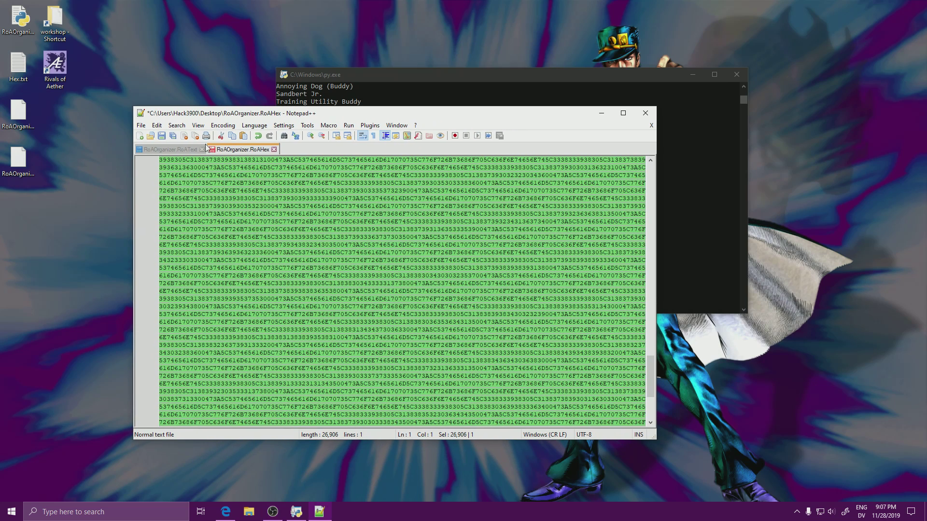
{"action": "right_click", "coordinate": [260, 189]}
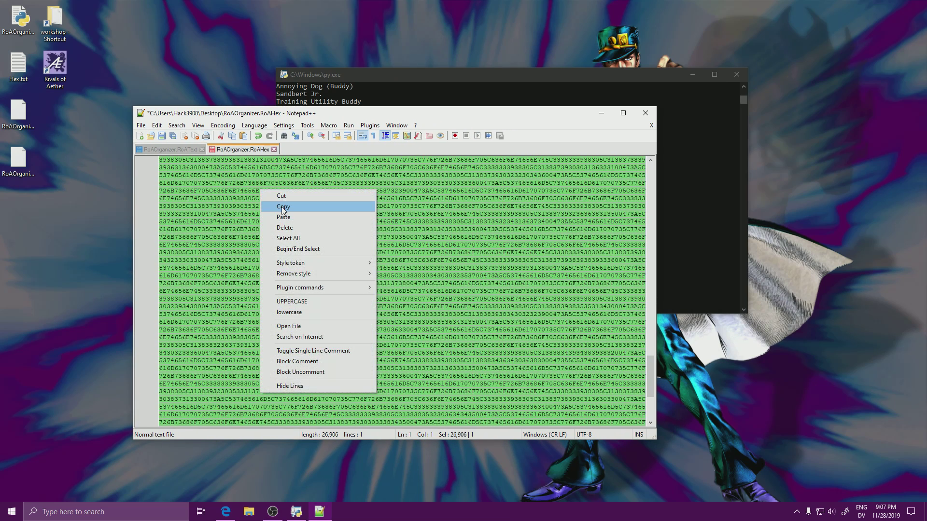
{"action": "left_click", "coordinate": [283, 206]}
{"action": "double_click", "coordinate": [18, 65]}
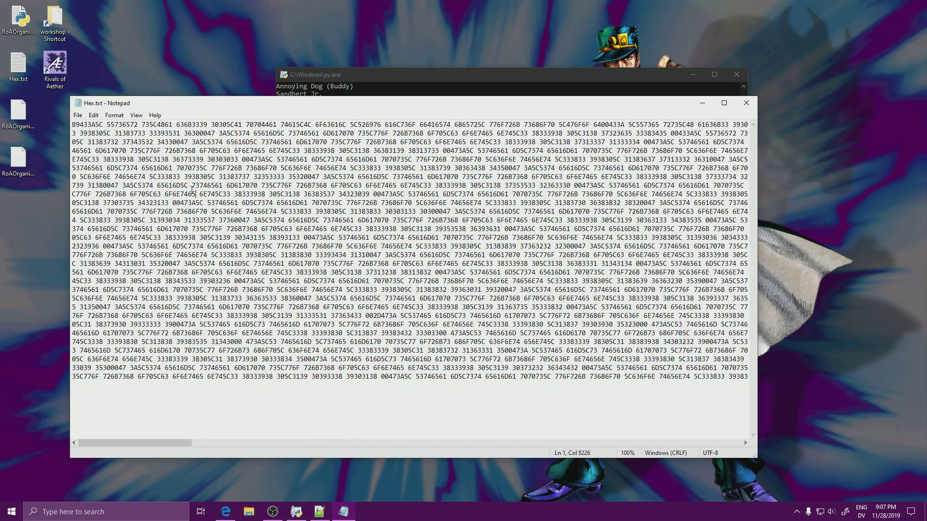
{"action": "key", "text": "ctrl+a"}
{"action": "key", "text": "ctrl+v"}
{"action": "key", "text": "ctrl+s"}
{"action": "left_click", "coordinate": [746, 103]}
Let the first helper console finish, relaunch the helper script, and arrange both consoles.
{"action": "left_click", "coordinate": [562, 83]}
{"action": "key", "text": "Return"}
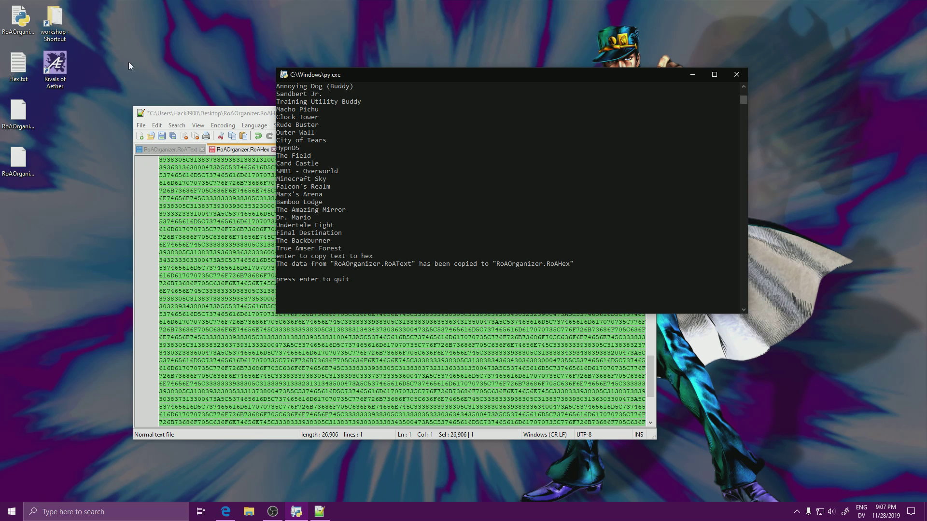
{"action": "double_click", "coordinate": [19, 19]}
{"action": "left_click_drag", "start_coordinate": [220, 40], "coordinate": [666, 78]}
{"action": "left_click_drag", "start_coordinate": [392, 73], "coordinate": [357, 47]}
{"action": "left_click_drag", "start_coordinate": [420, 48], "coordinate": [313, 44]}
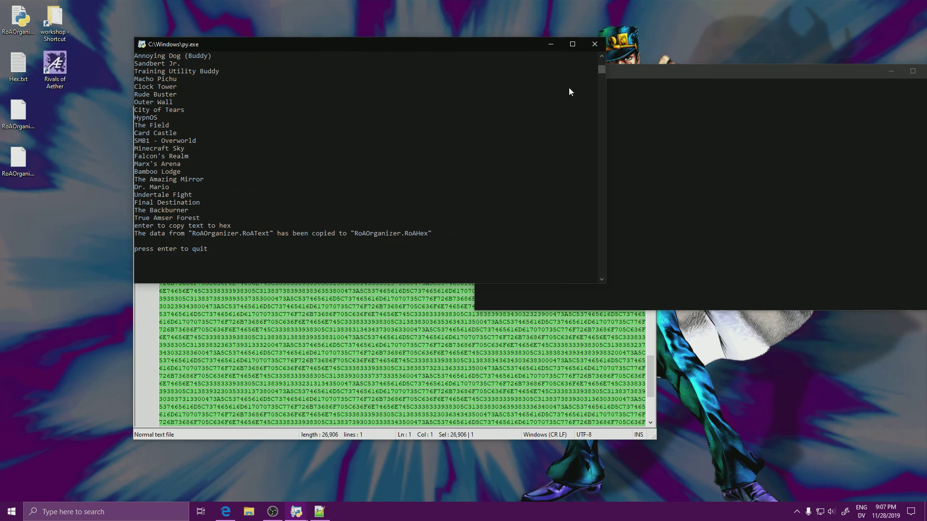
Give the hex-to-text console the copied path of Hex.txt and run the conversion.
{"action": "left_click", "coordinate": [504, 83]}
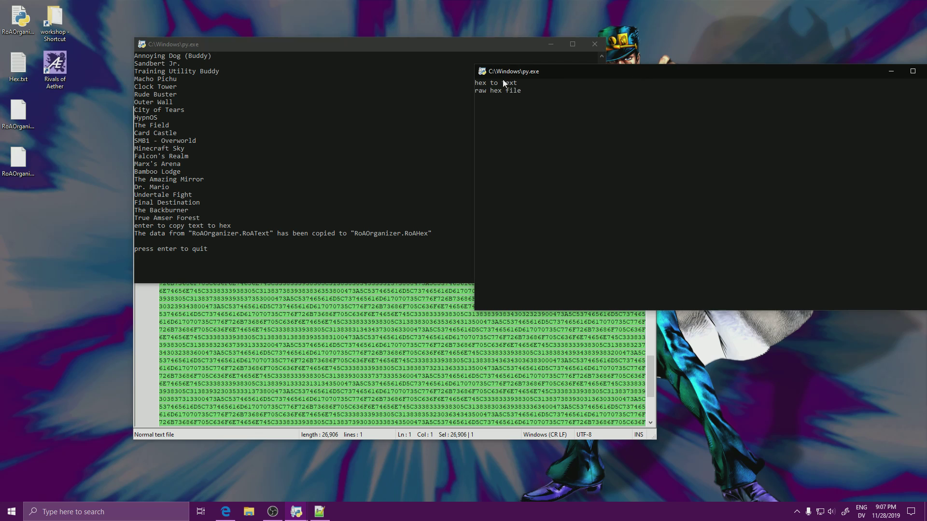
{"action": "right_click", "coordinate": [20, 71]}
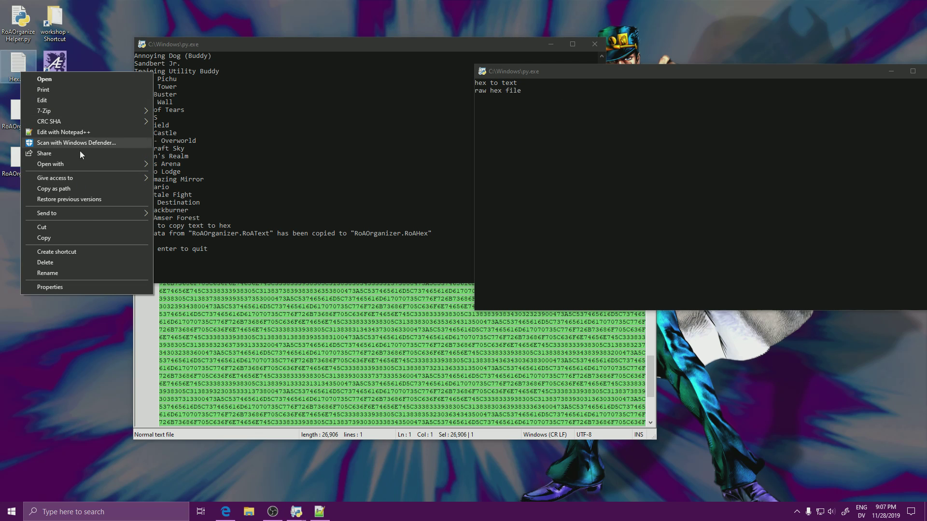
{"action": "left_click", "coordinate": [74, 191]}
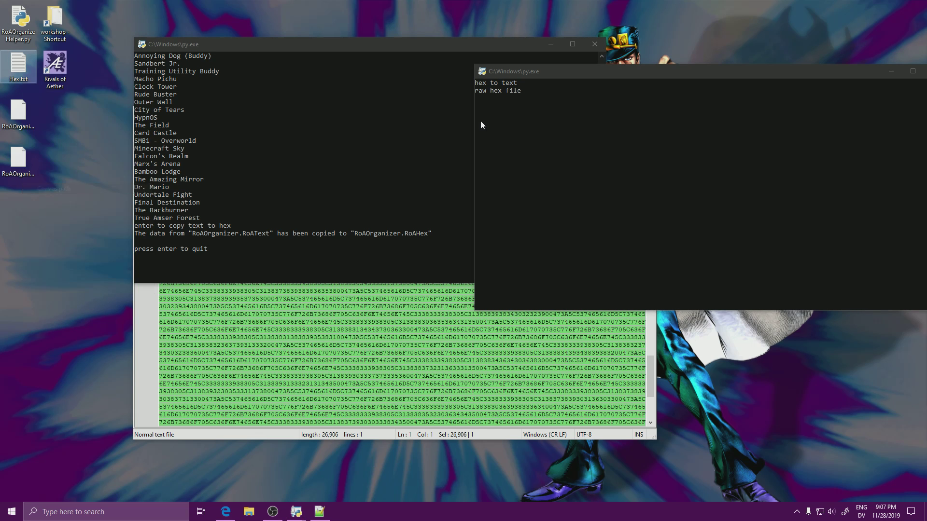
{"action": "left_click", "coordinate": [543, 90]}
{"action": "key", "text": "ctrl+v"}
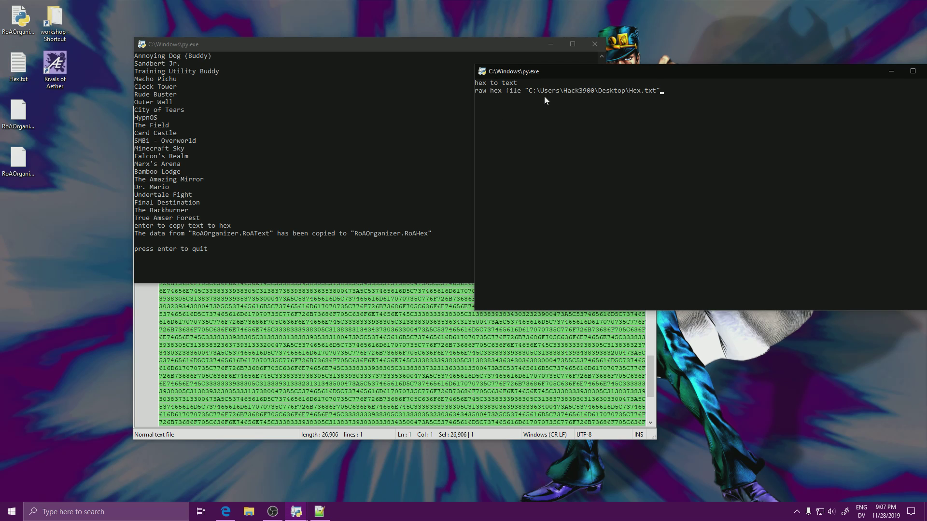
{"action": "key", "text": "Return"}
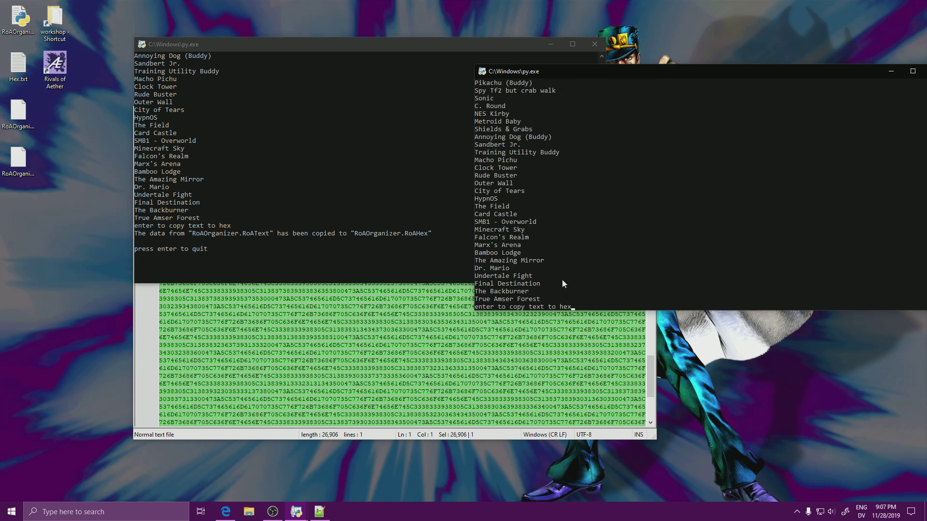
Review the decoded alphabetical name list and close both helper consoles.
{"action": "scroll", "coordinate": [542, 224], "scroll_direction": "up", "scroll_amount": 20}
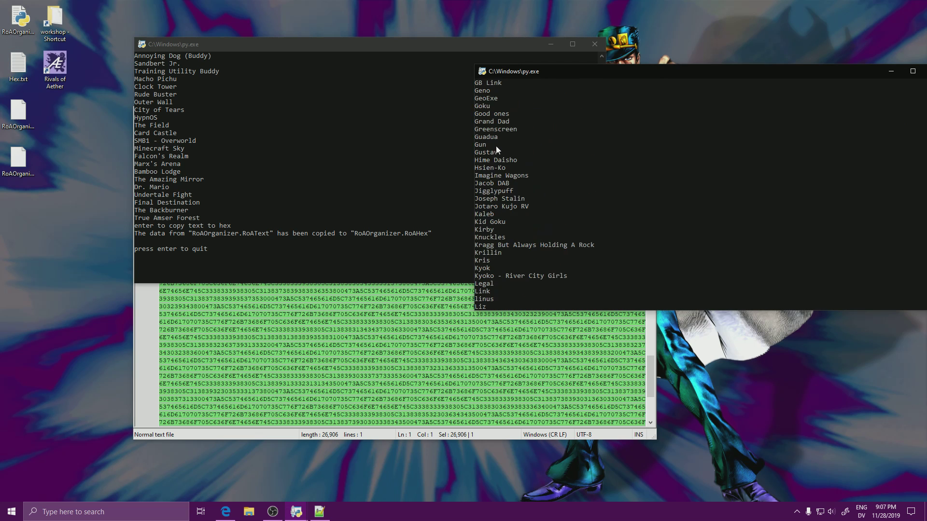
{"action": "scroll", "coordinate": [496, 146], "scroll_direction": "up", "scroll_amount": 15}
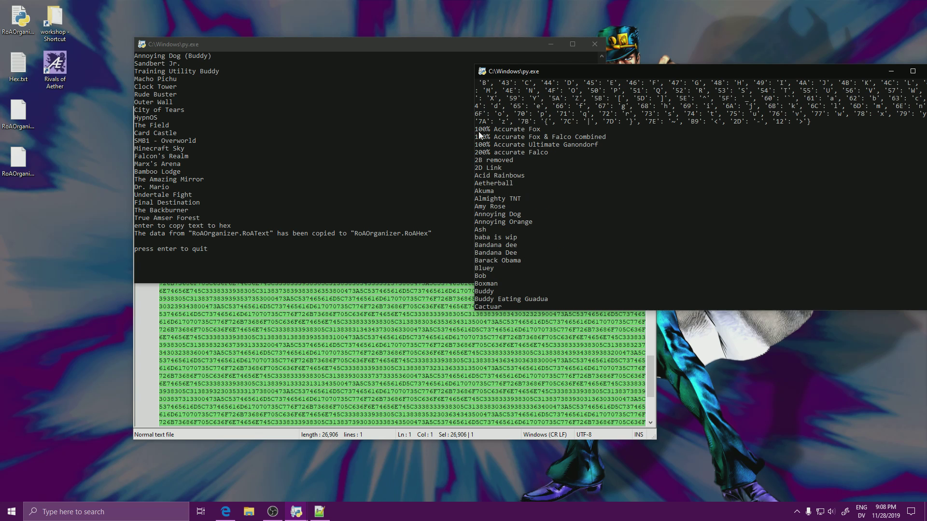
{"action": "scroll", "coordinate": [488, 140], "scroll_direction": "down", "scroll_amount": 1}
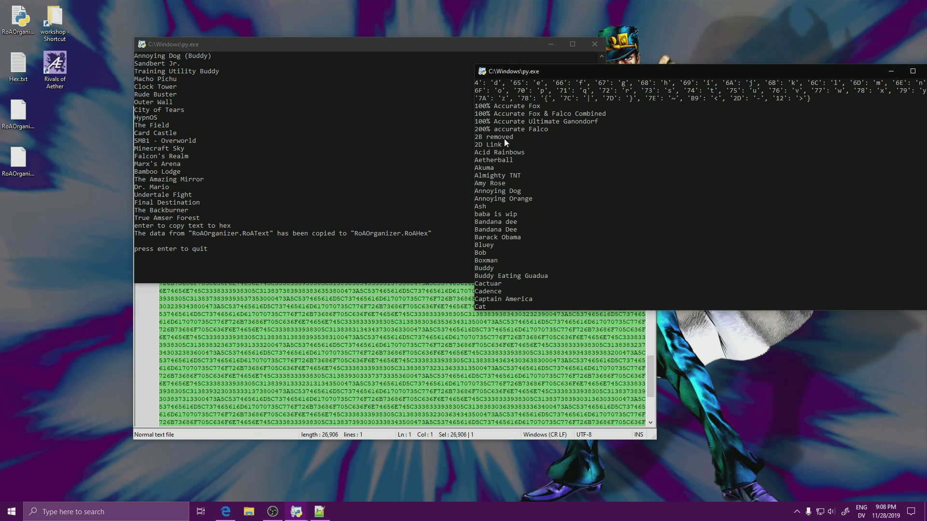
{"action": "scroll", "coordinate": [511, 150], "scroll_direction": "down", "scroll_amount": 3}
{"action": "scroll", "coordinate": [511, 152], "scroll_direction": "up", "scroll_amount": 3}
{"action": "scroll", "coordinate": [497, 152], "scroll_direction": "down", "scroll_amount": 15}
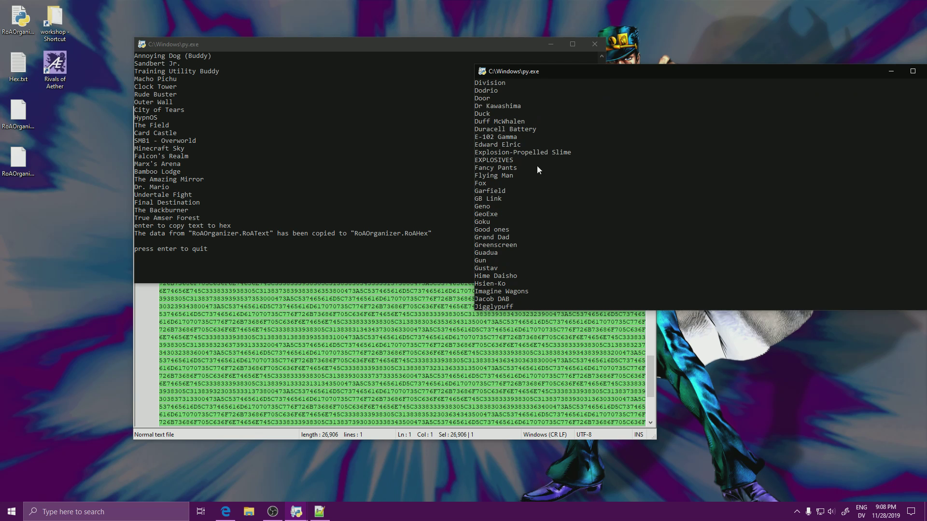
{"action": "left_click_drag", "start_coordinate": [552, 71], "coordinate": [268, 144]}
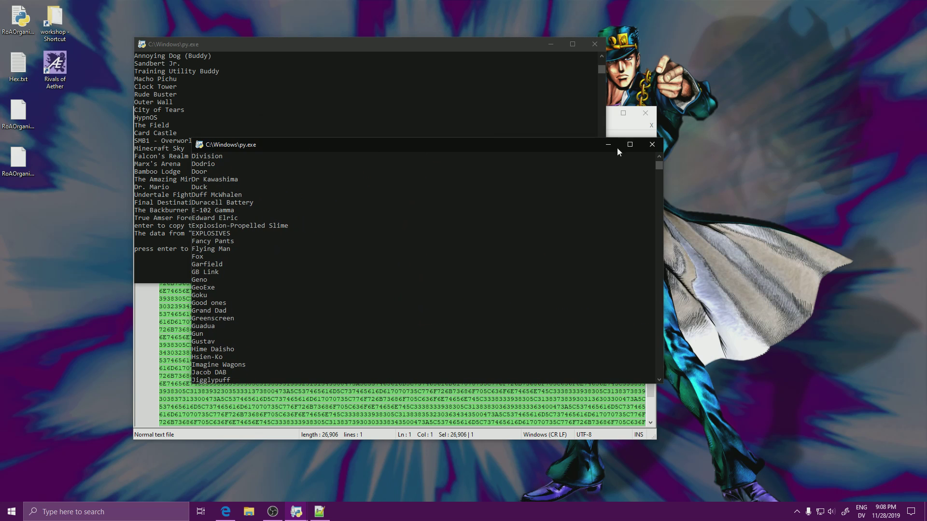
{"action": "left_click", "coordinate": [648, 147]}
{"action": "left_click", "coordinate": [601, 42]}
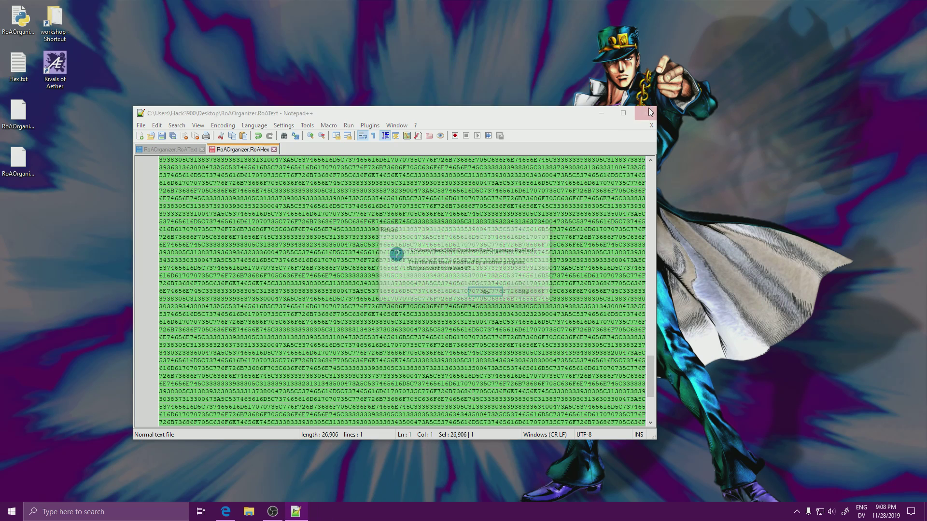